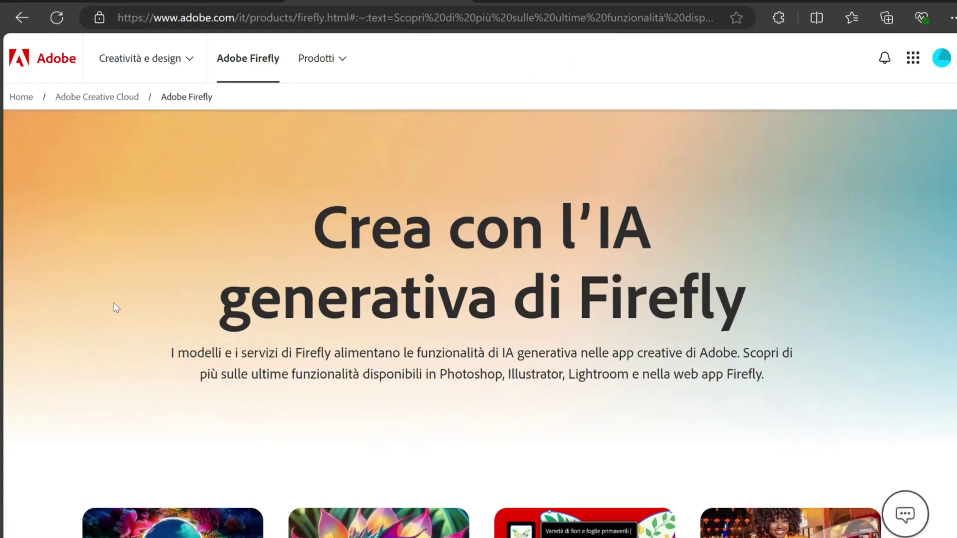
- Scroll down the Firefly page past the generative feature cards to the Adobe apps section
scroll(113, 303, down, 2)
scroll(114, 304, down, 2)
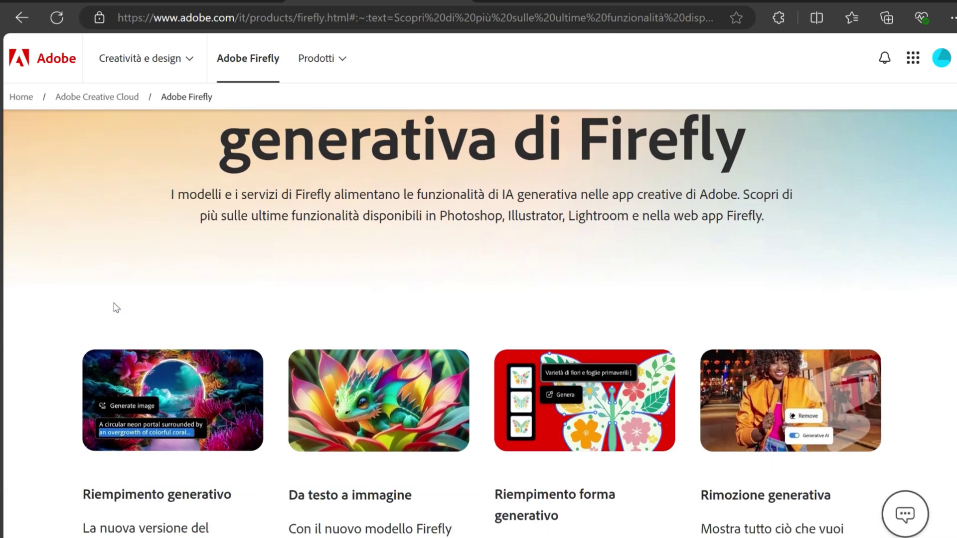
scroll(106, 317, down, 2)
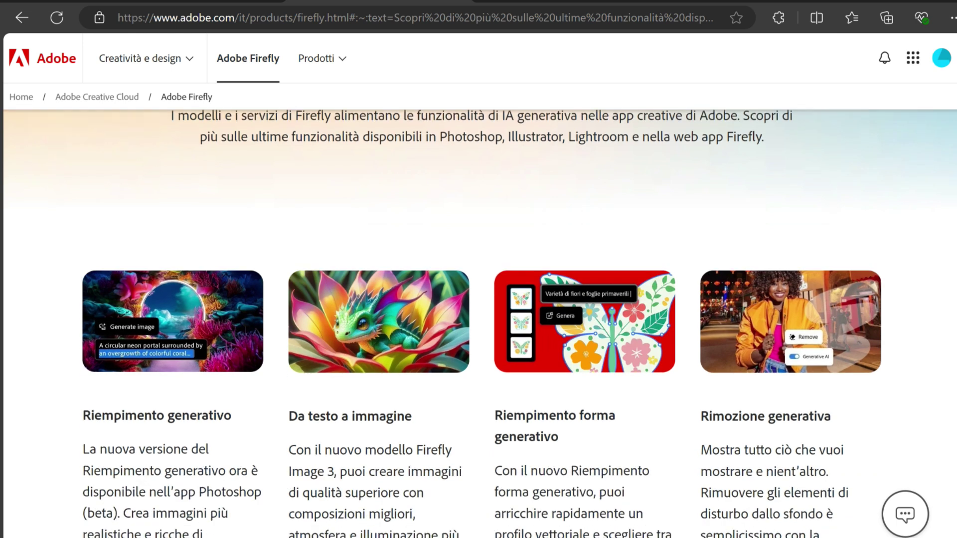
scroll(478, 299, down, 2)
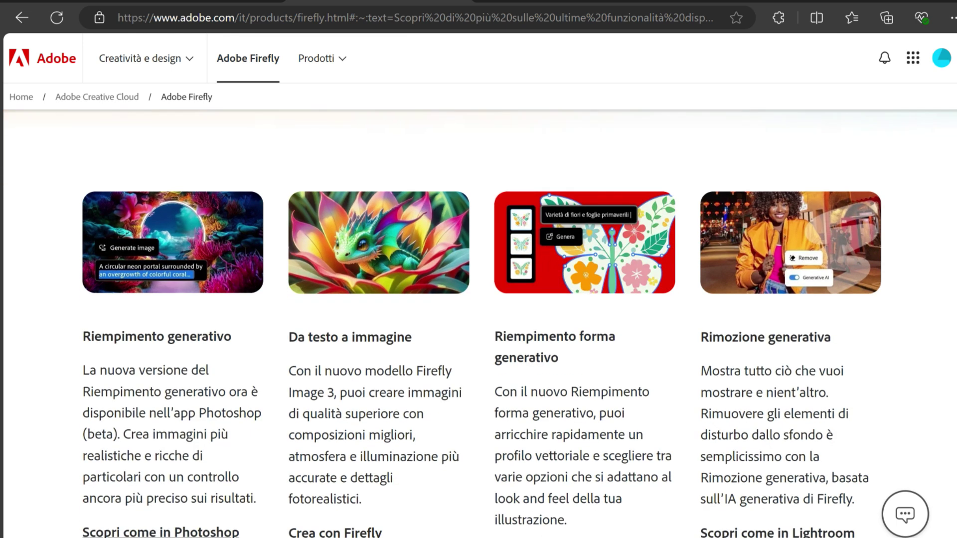
scroll(479, 299, down, 2)
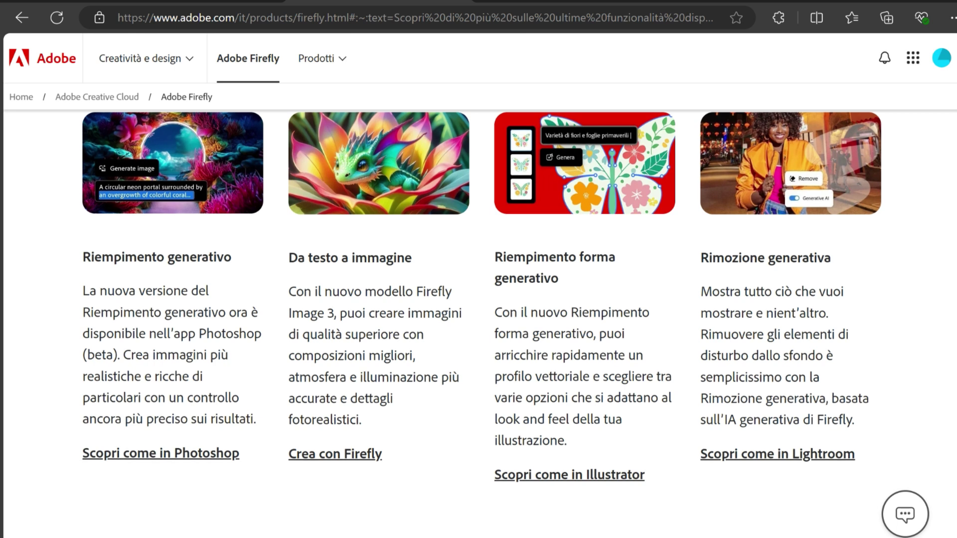
scroll(96, 428, down, 4)
scroll(96, 427, down, 2)
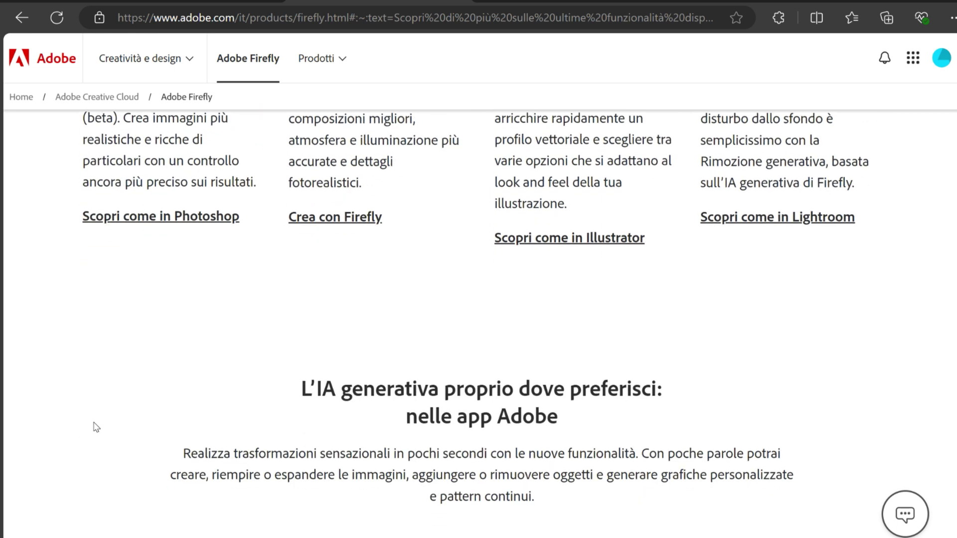
scroll(97, 428, down, 3)
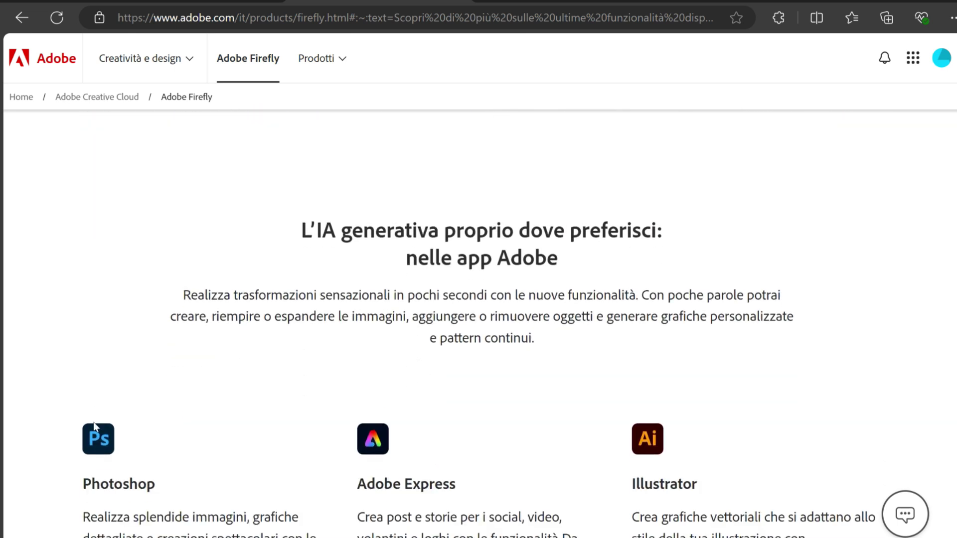
scroll(96, 427, down, 2)
scroll(96, 428, down, 1)
scroll(96, 427, down, 3)
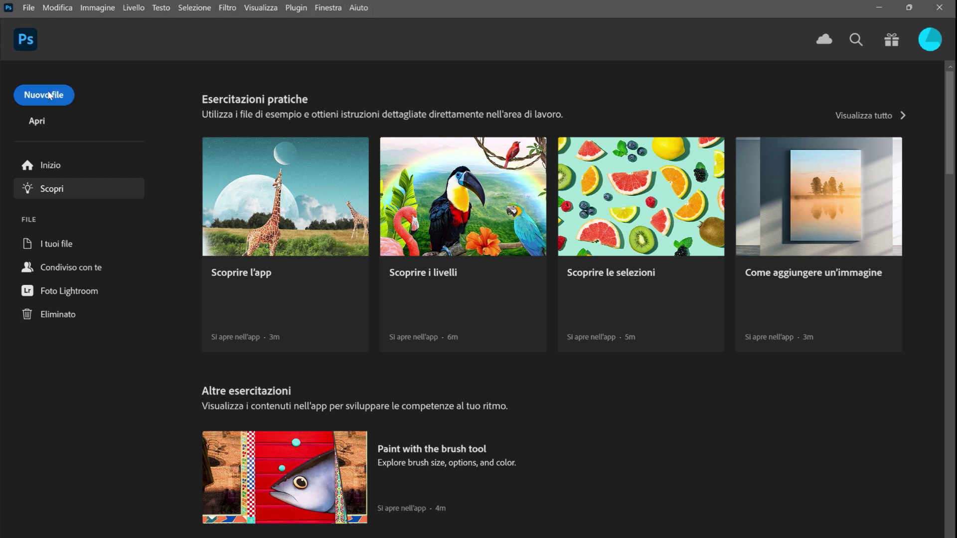
- Create a new blank 2048 × 2048 px document with resolution 300
click(49, 95)
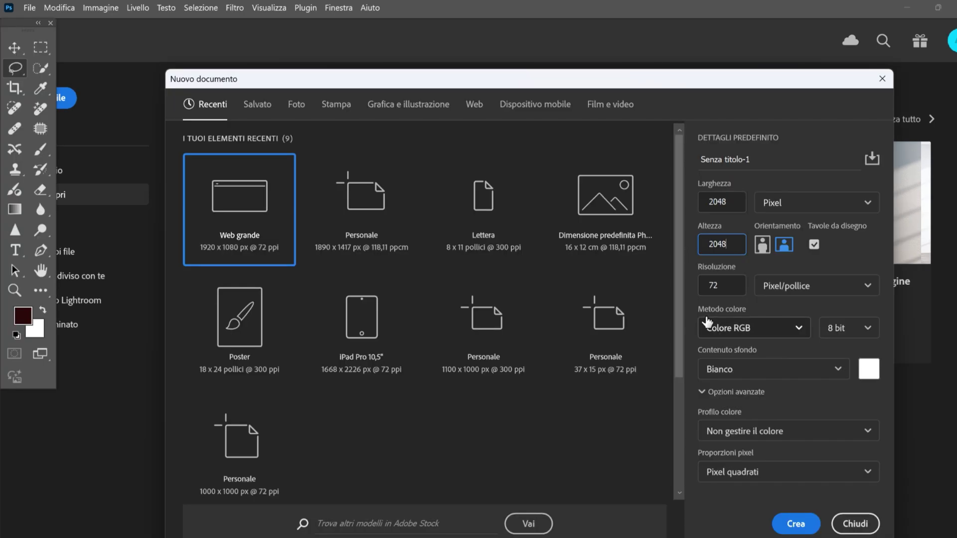
key(Tab)
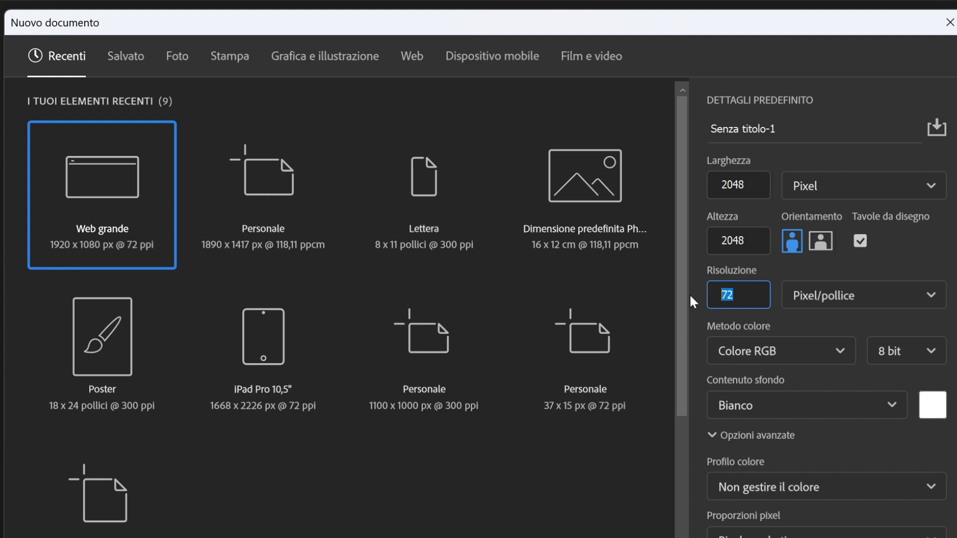
text(3)
text(0)
text(0)
click(797, 524)
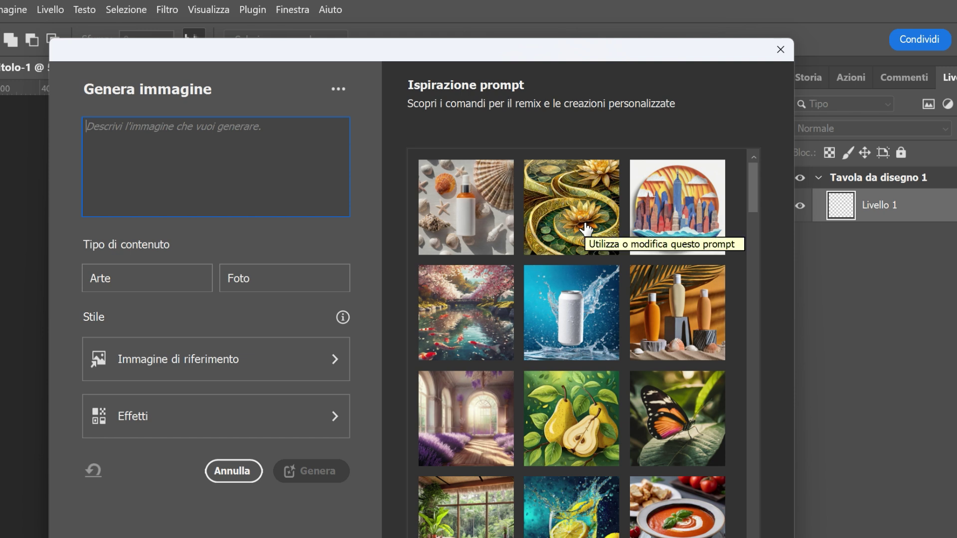
- Browse the Ispirazione gallery and load the elderly woman beach sunset sample prompt
scroll(586, 232, down, 4)
scroll(585, 255, down, 2)
scroll(584, 294, down, 2)
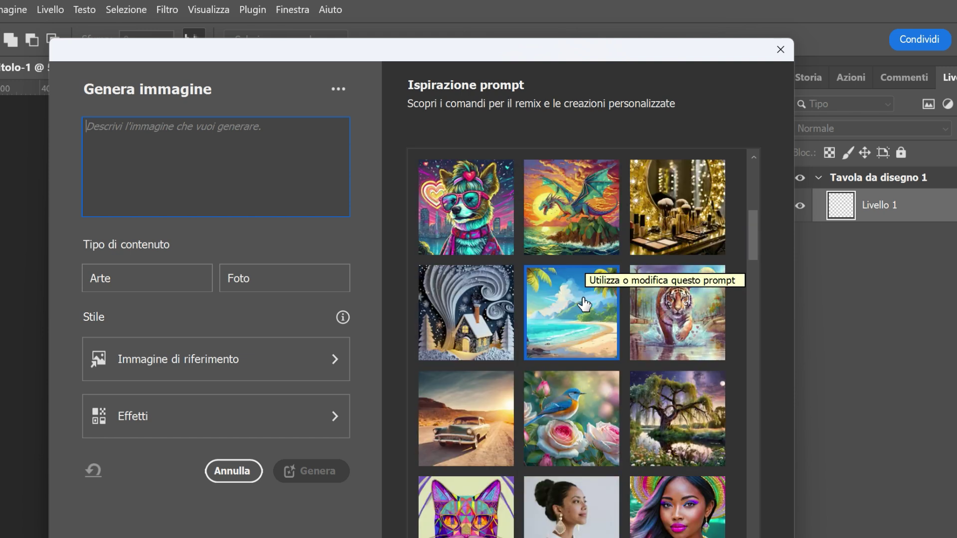
scroll(584, 304, down, 2)
scroll(584, 305, down, 2)
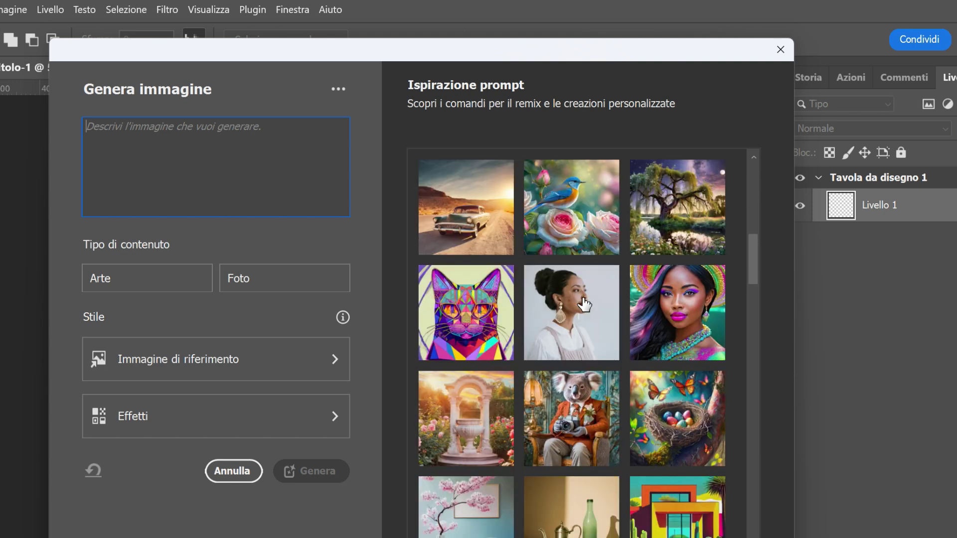
scroll(585, 304, down, 2)
scroll(584, 304, down, 2)
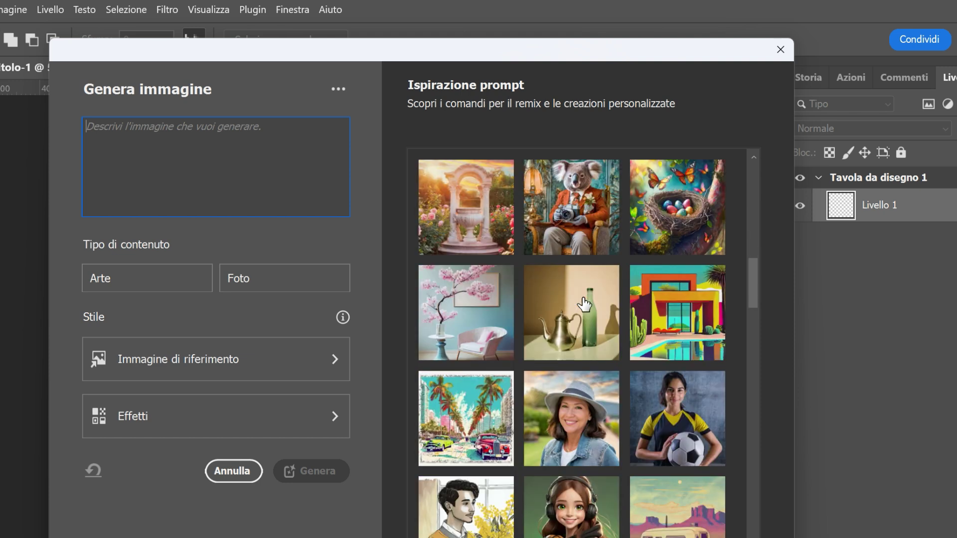
scroll(584, 304, down, 4)
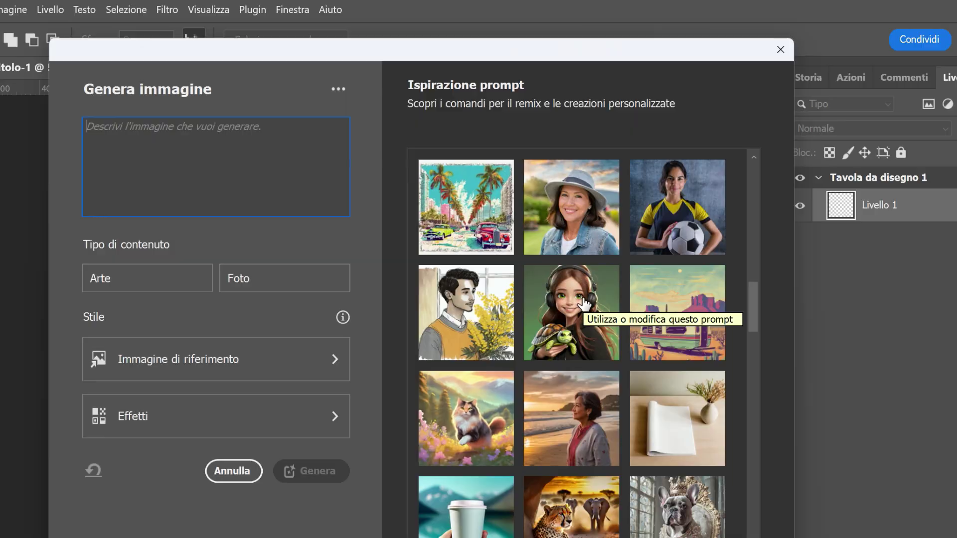
click(565, 403)
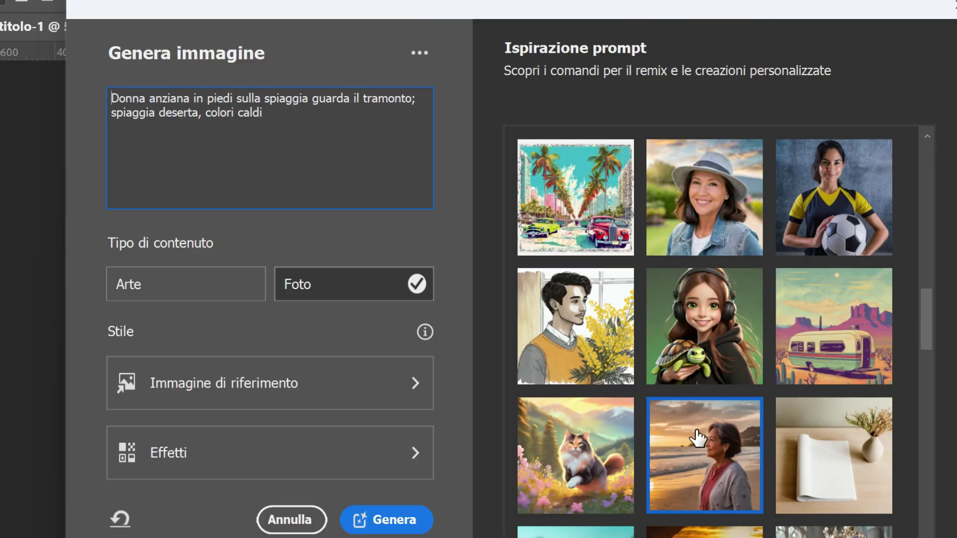
- Scroll through the rest of the prompt inspiration gallery for more samples
scroll(698, 439, down, 5)
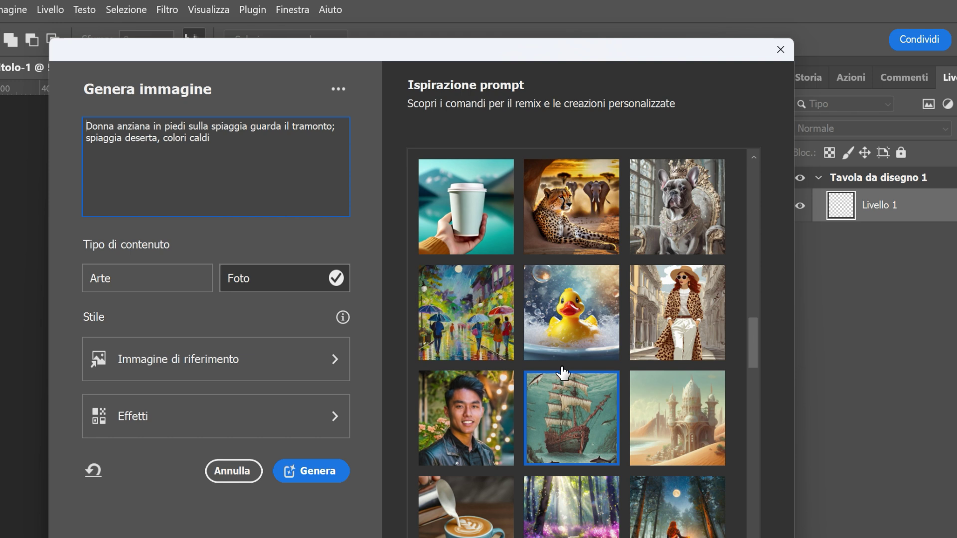
scroll(562, 373, down, 2)
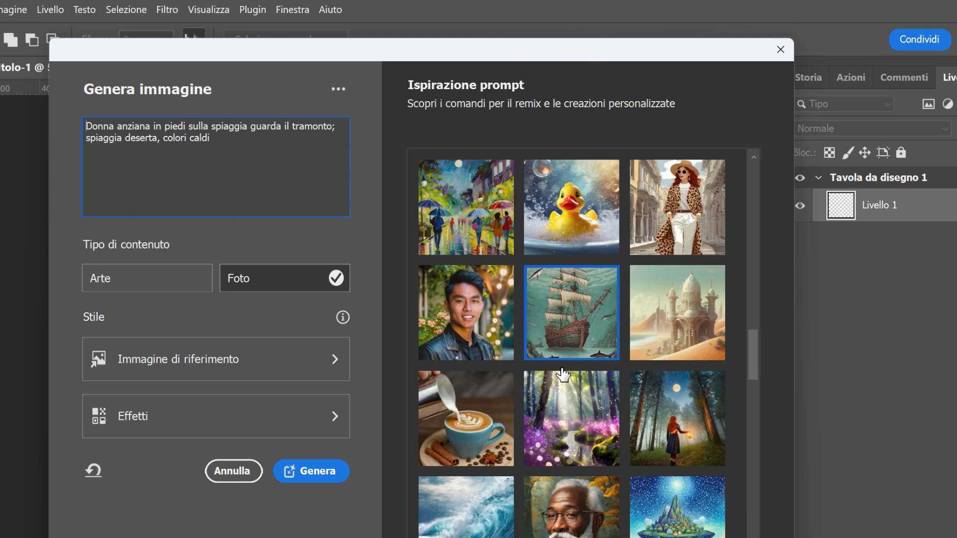
scroll(563, 374, down, 2)
scroll(562, 382, up, 5)
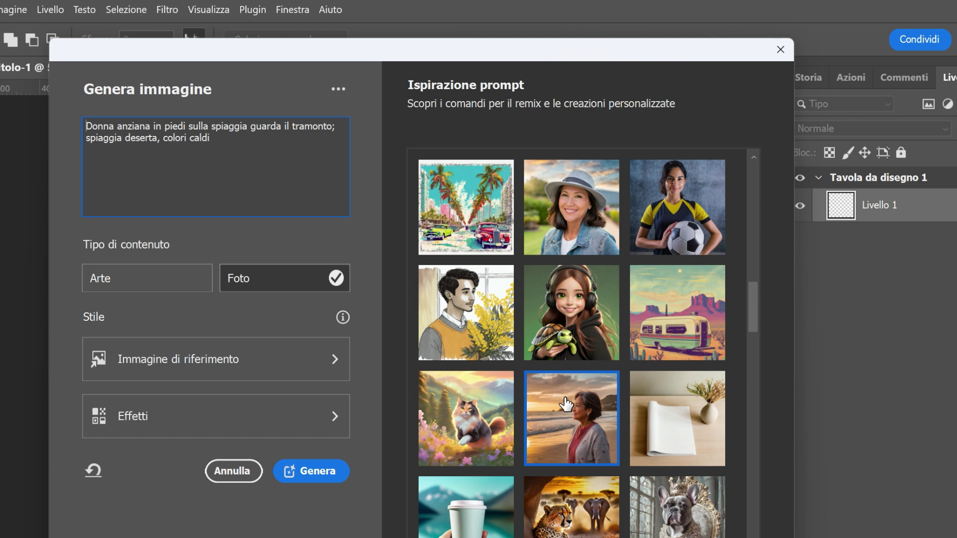
scroll(566, 404, down, 2)
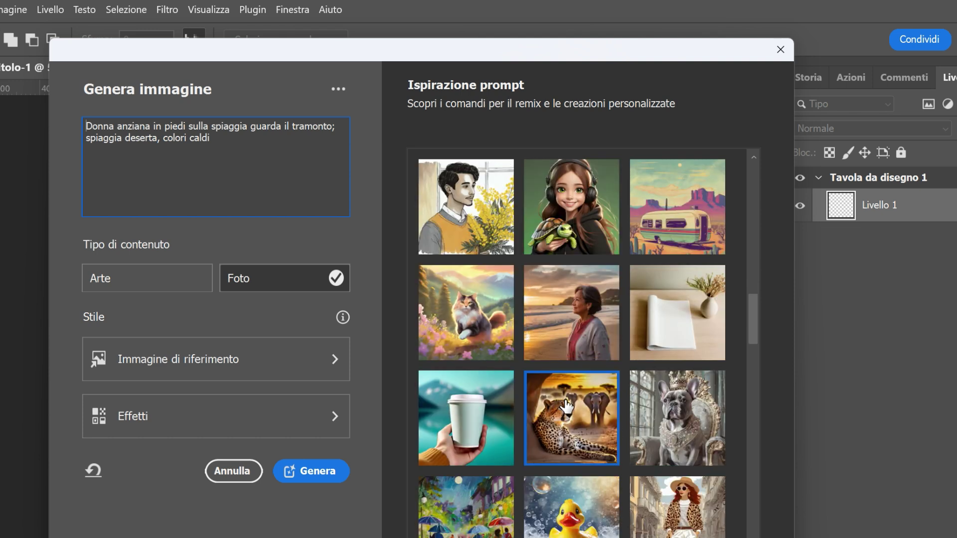
scroll(566, 405, up, 2)
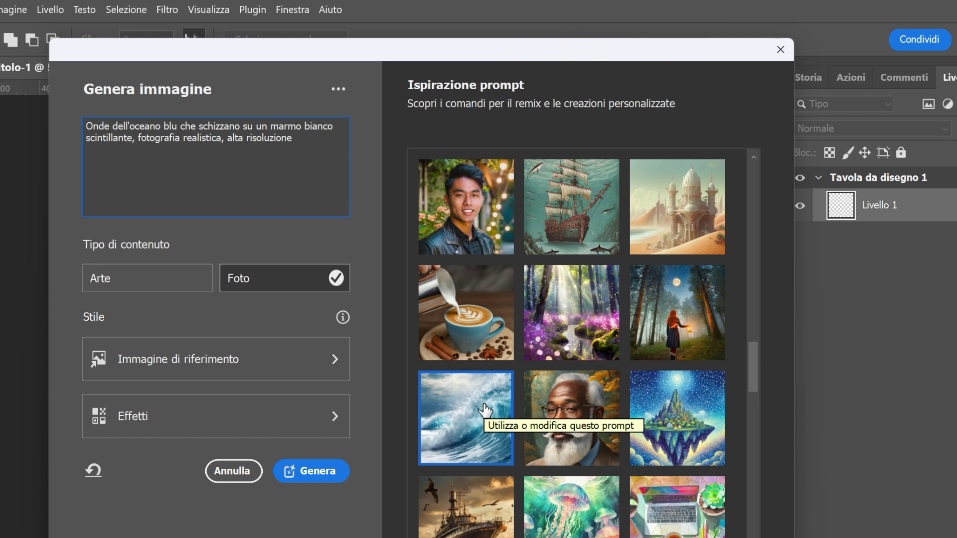
- Replace the prompt with the giraffe wearing sunglasses 3D model sample
drag(133, 138, 295, 138)
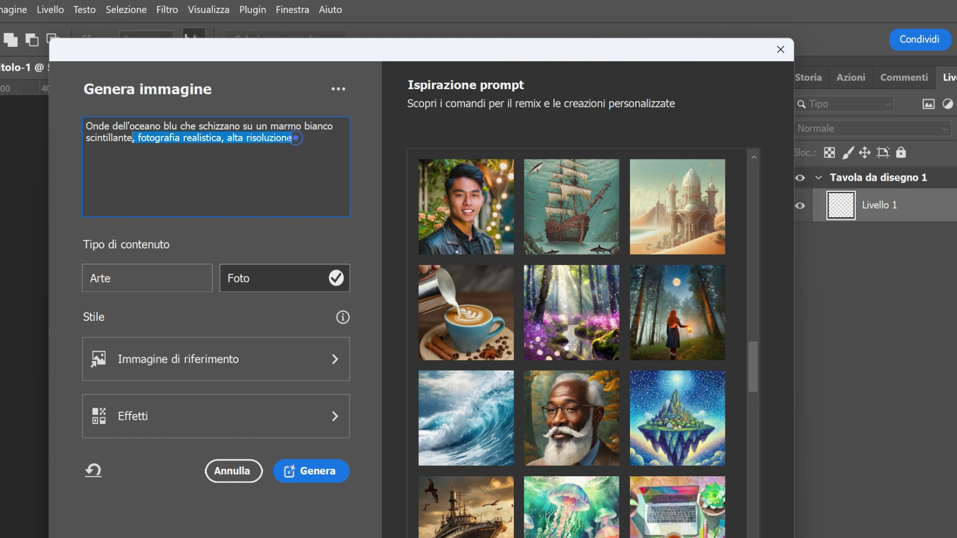
key(ctrl+a)
scroll(704, 469, down, 4)
scroll(704, 468, down, 2)
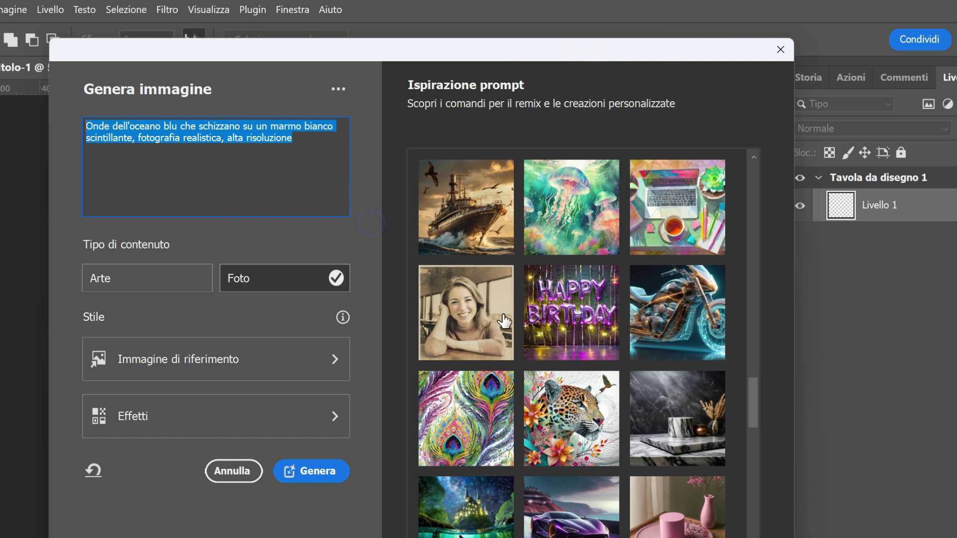
scroll(668, 346, down, 4)
scroll(668, 346, down, 2)
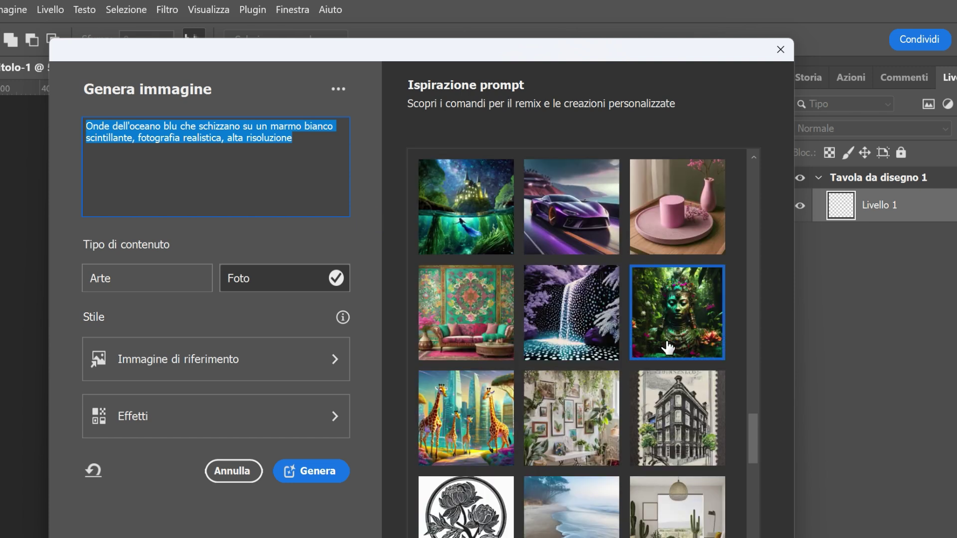
scroll(669, 399, down, 2)
scroll(670, 404, down, 2)
scroll(678, 419, down, 5)
click(685, 431)
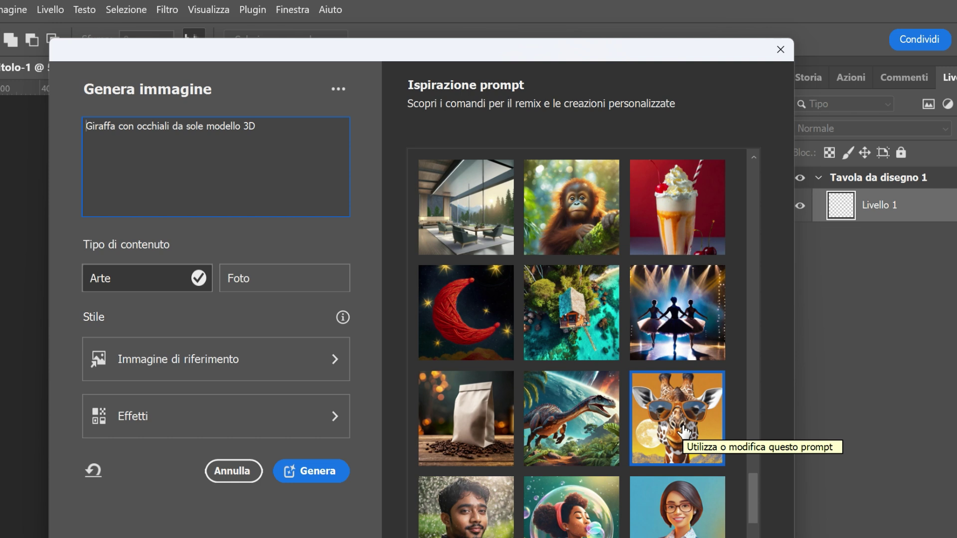
- Set the content type to Foto (photo)
scroll(684, 431, down, 2)
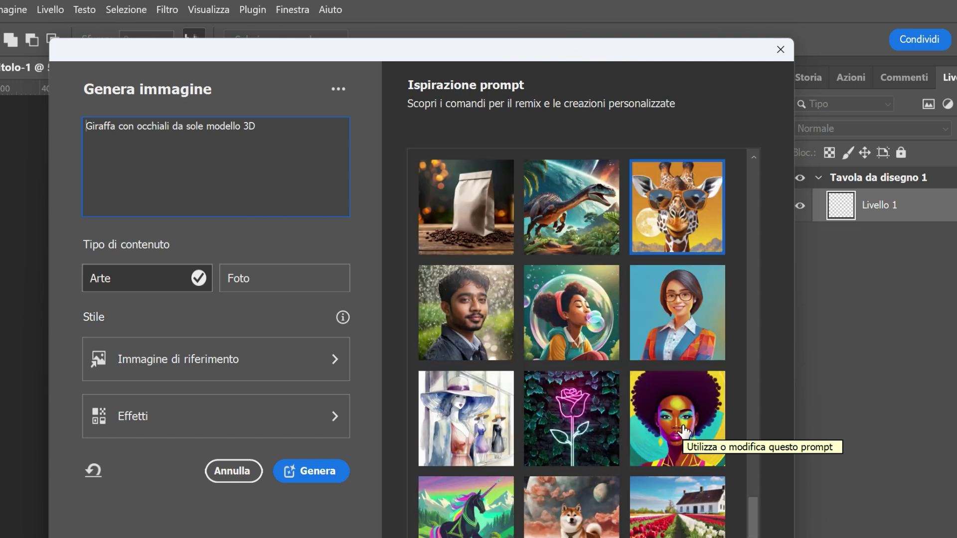
scroll(684, 431, down, 1)
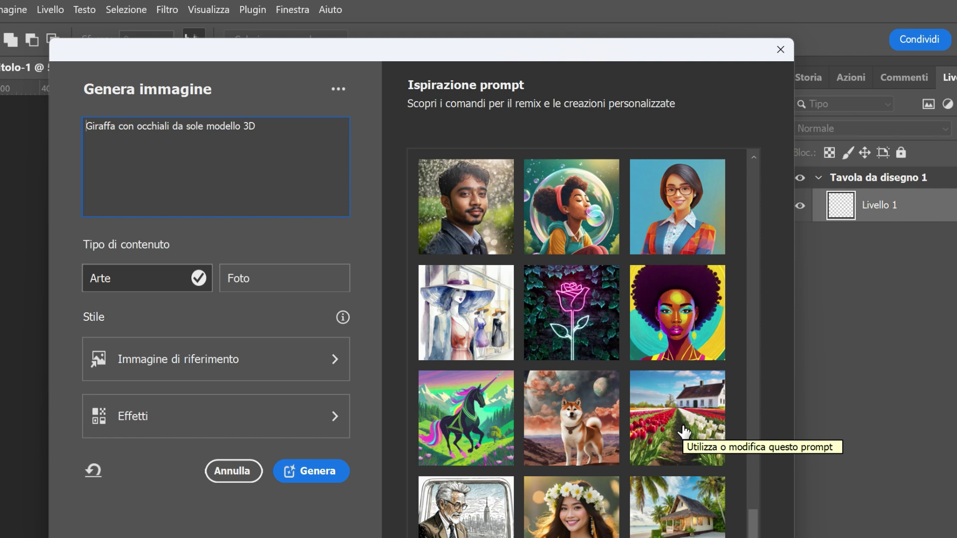
click(185, 277)
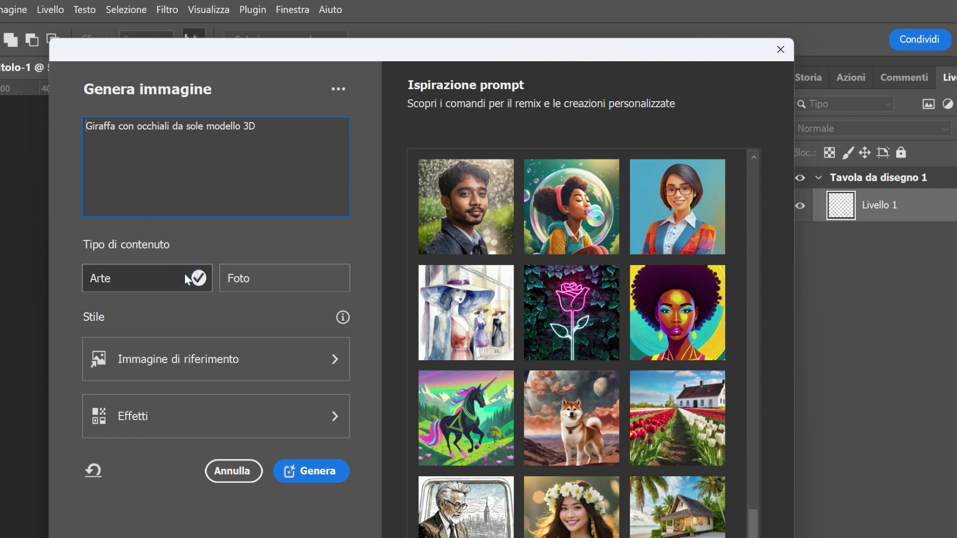
click(259, 279)
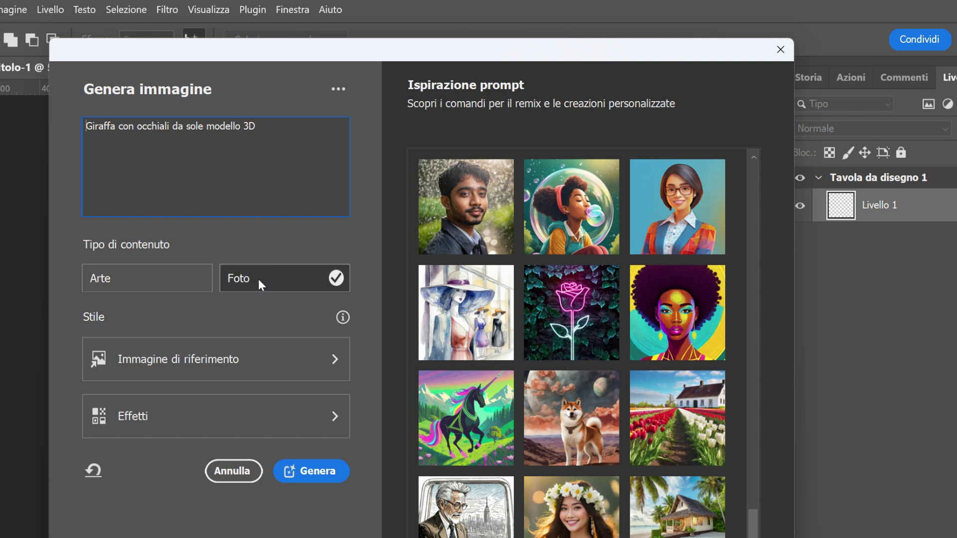
- Apply the 3D style effect from the full Effetti list
click(227, 360)
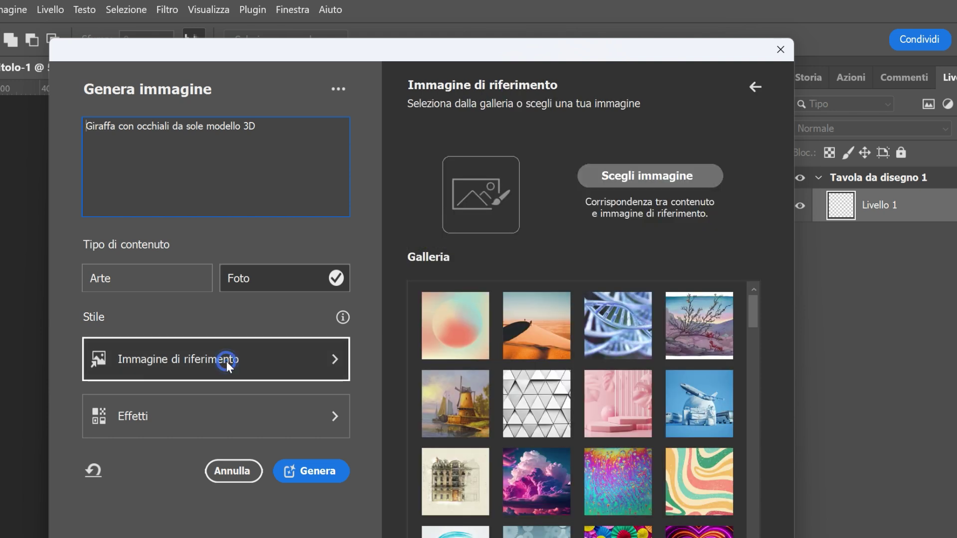
click(187, 414)
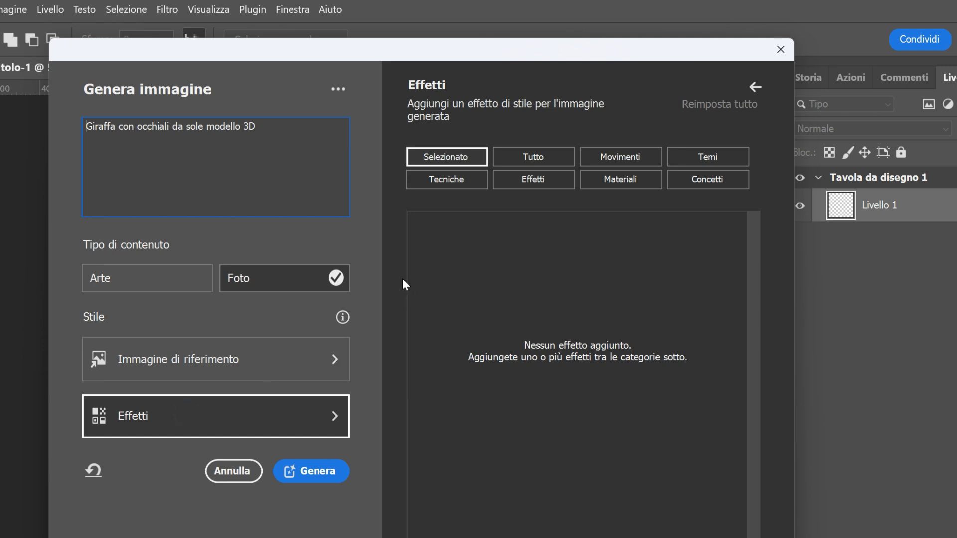
click(528, 157)
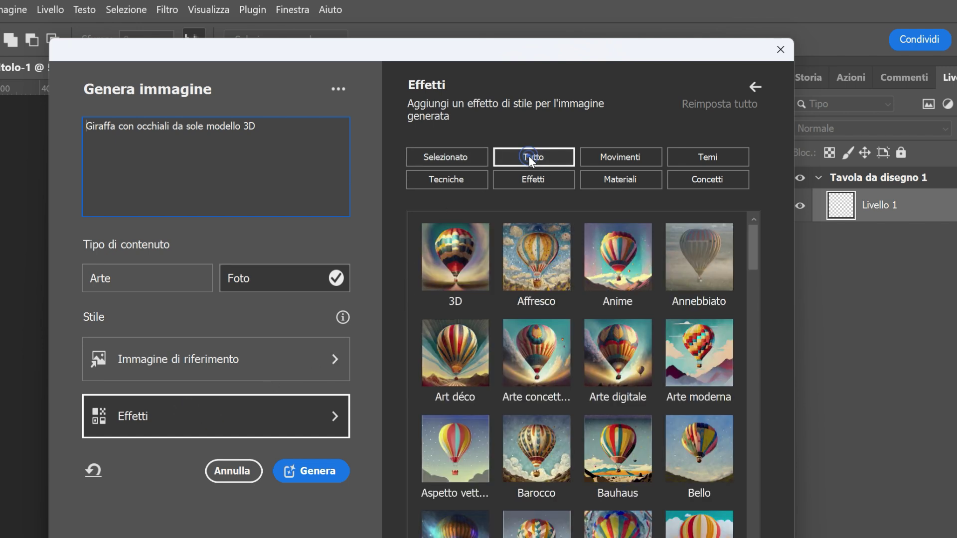
click(533, 180)
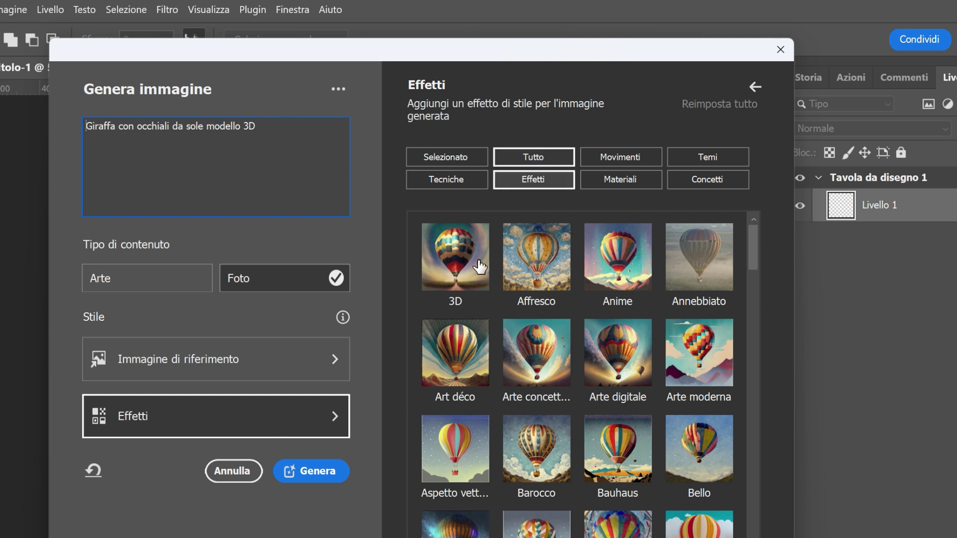
click(464, 271)
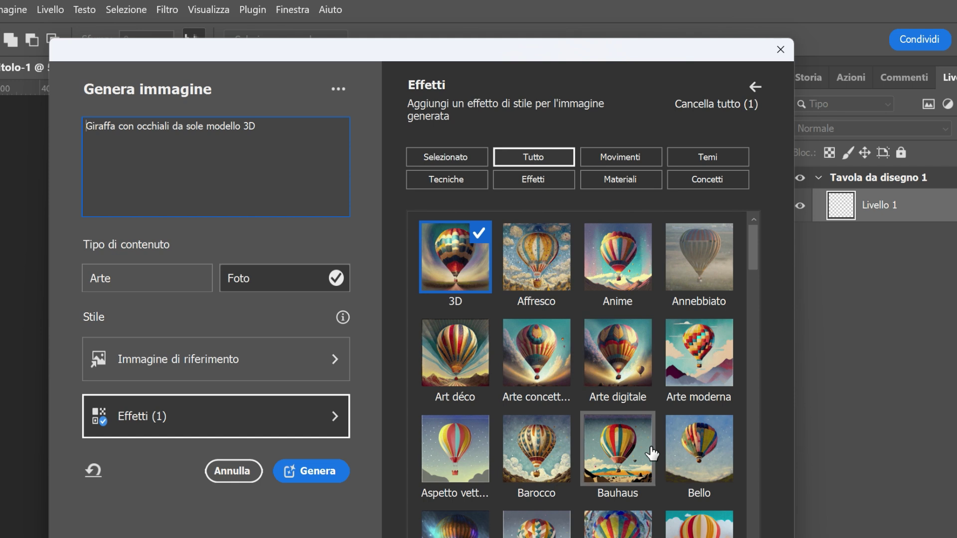
- Browse the style effects grouped under Movimenti (art movements)
scroll(651, 456, down, 2)
scroll(652, 456, down, 2)
scroll(652, 457, down, 2)
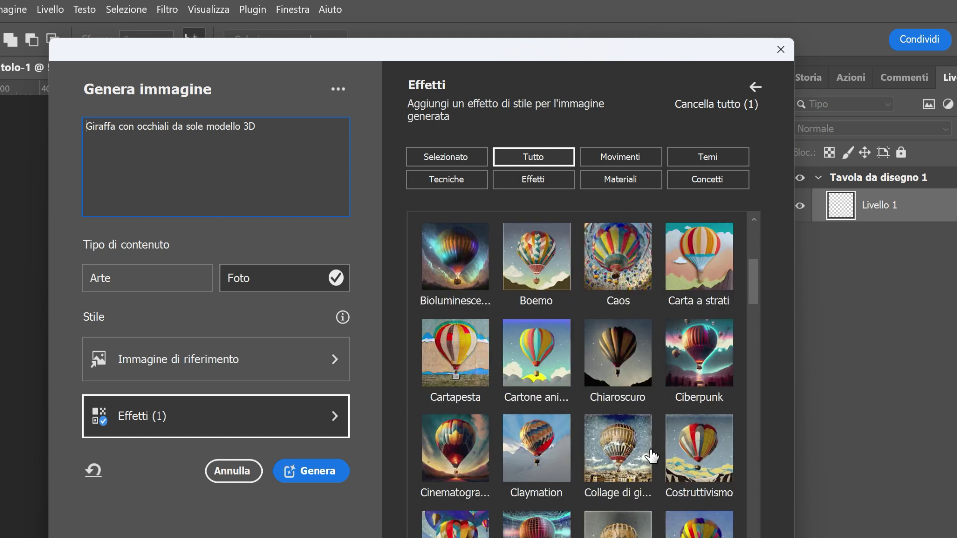
scroll(651, 456, down, 2)
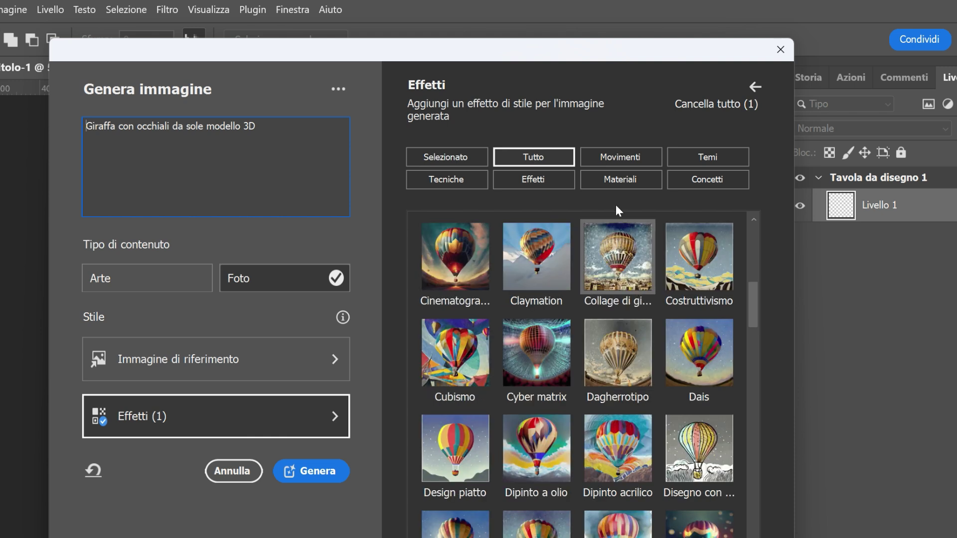
click(621, 152)
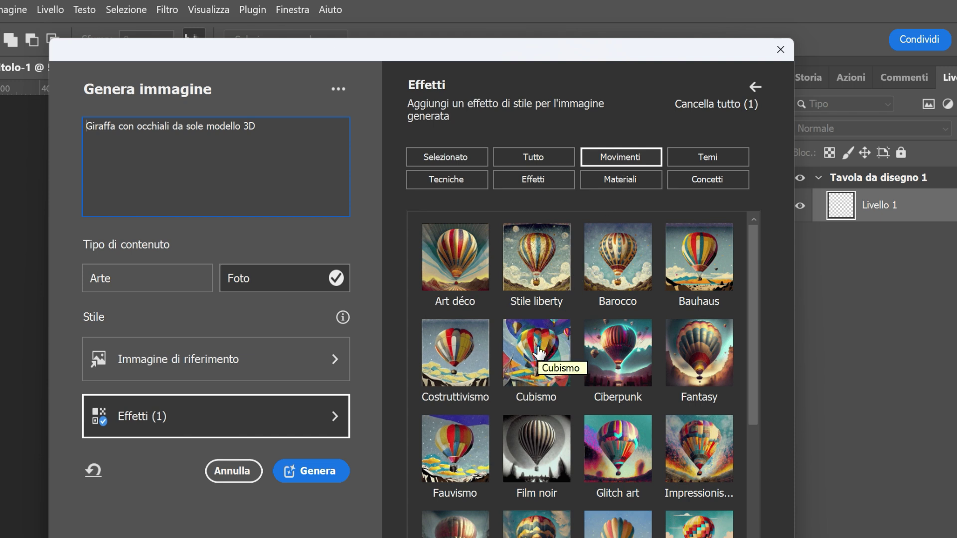
scroll(538, 352, down, 1)
scroll(539, 352, down, 1)
scroll(539, 352, down, 1)
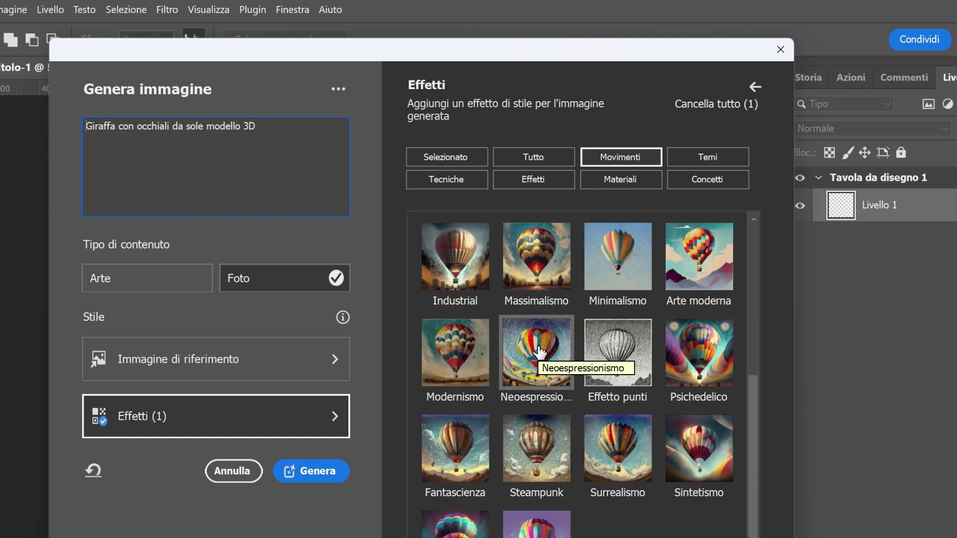
scroll(539, 352, up, 1)
scroll(538, 352, up, 2)
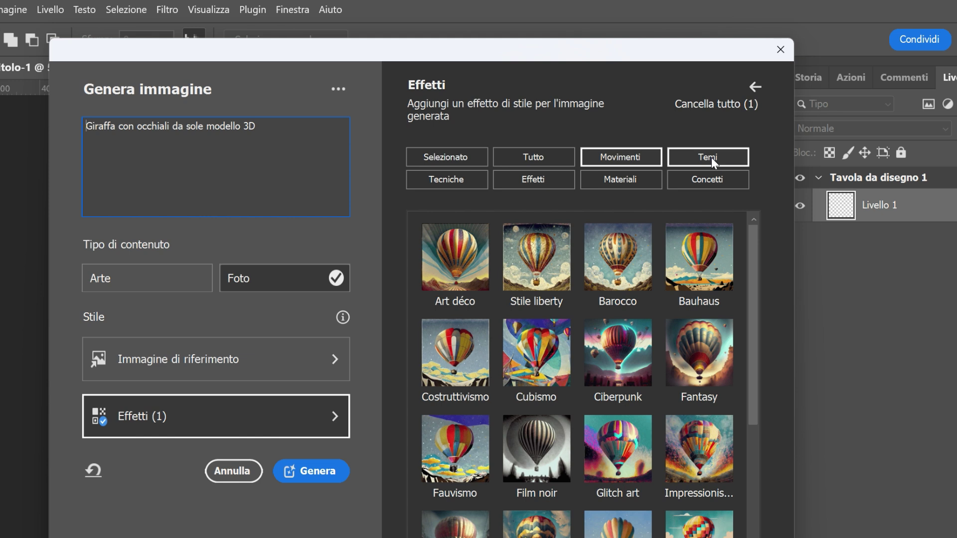
- Browse the style effects grouped under Temi (themes)
click(711, 158)
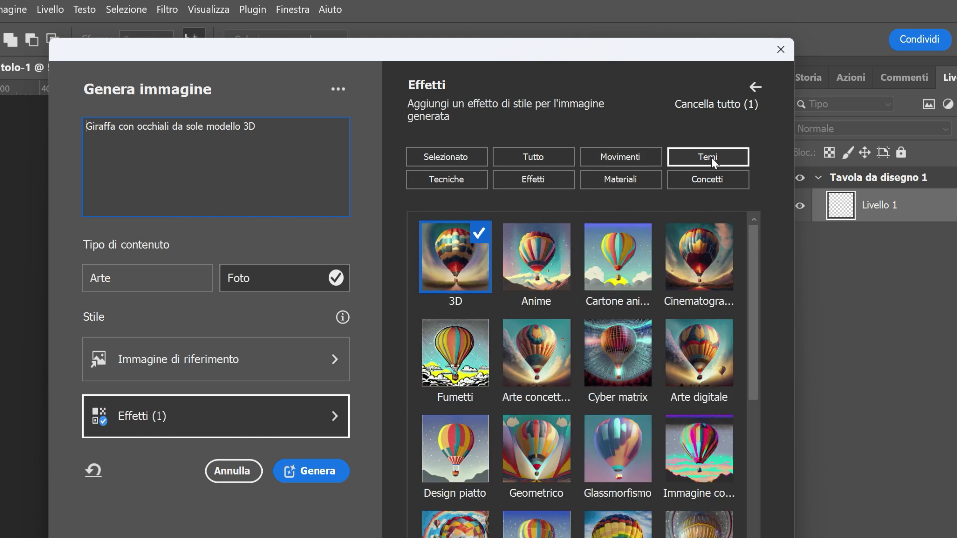
scroll(655, 349, down, 1)
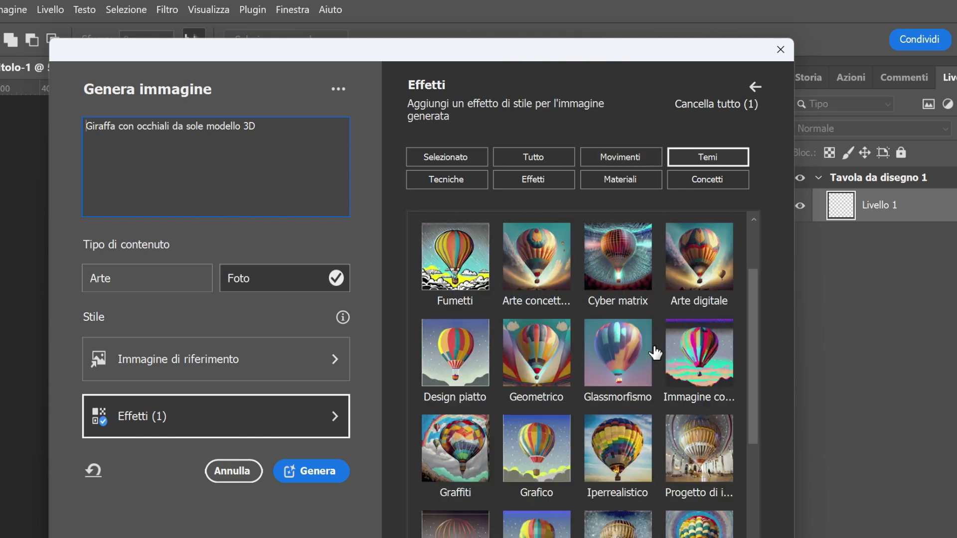
scroll(655, 353, down, 2)
scroll(653, 339, down, 1)
scroll(649, 319, up, 4)
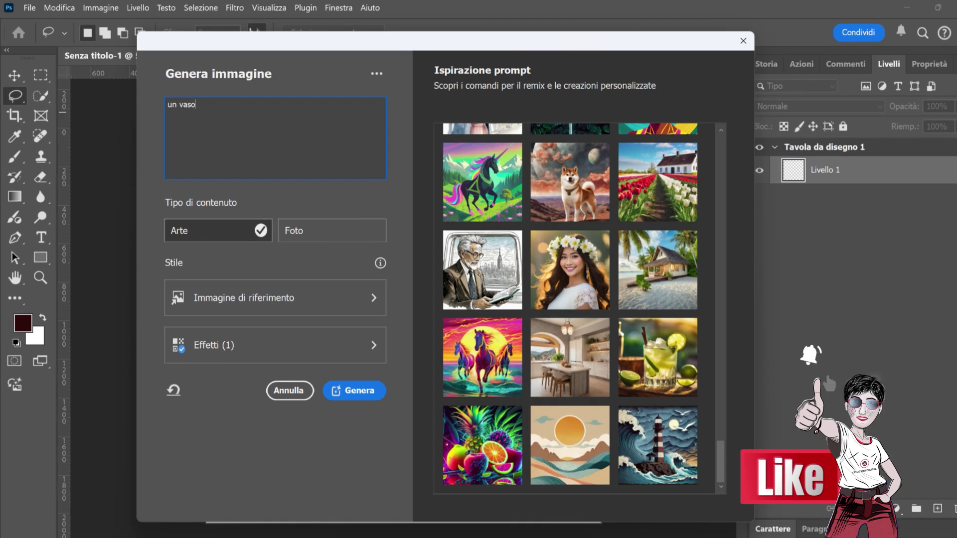
- Write the prompt 'un vaso decorato con dentro delle rose rosse' and choose Foto
text(decorato con dentro delle rose)
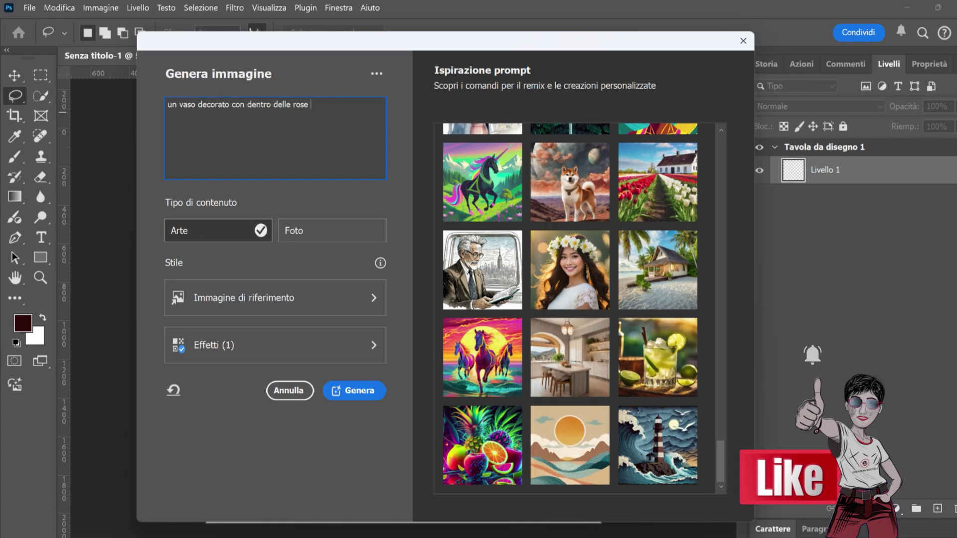
text( rosse)
key(BackSpace)
key(BackSpace)
key(BackSpace)
text(rosse)
click(316, 231)
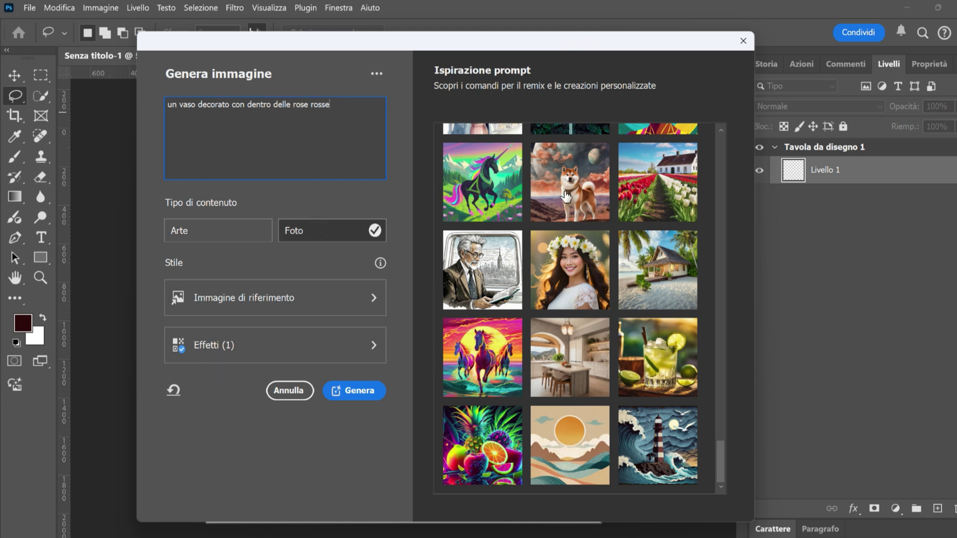
- Confirm the 3D effect is kept and generate the vase of red roses image
click(267, 349)
scroll(662, 299, down, 5)
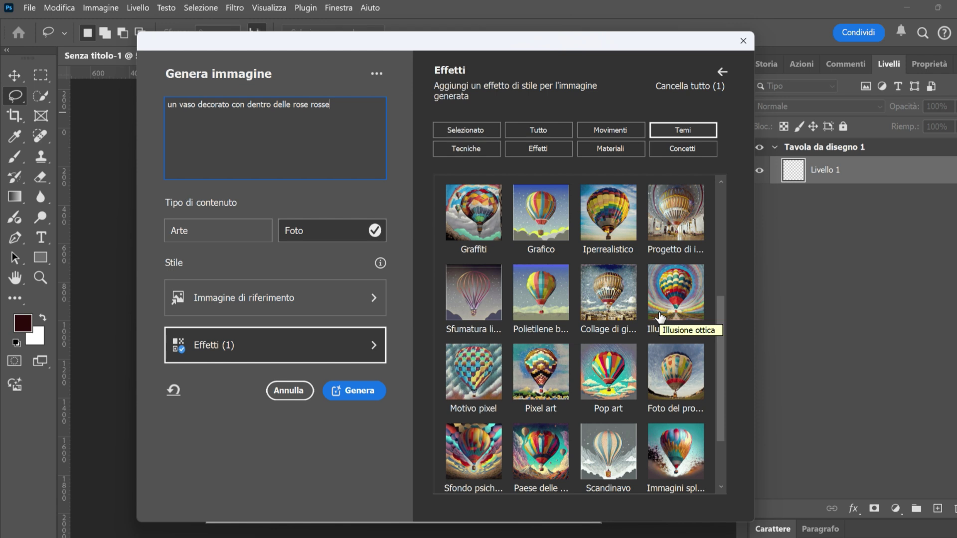
scroll(574, 250, up, 5)
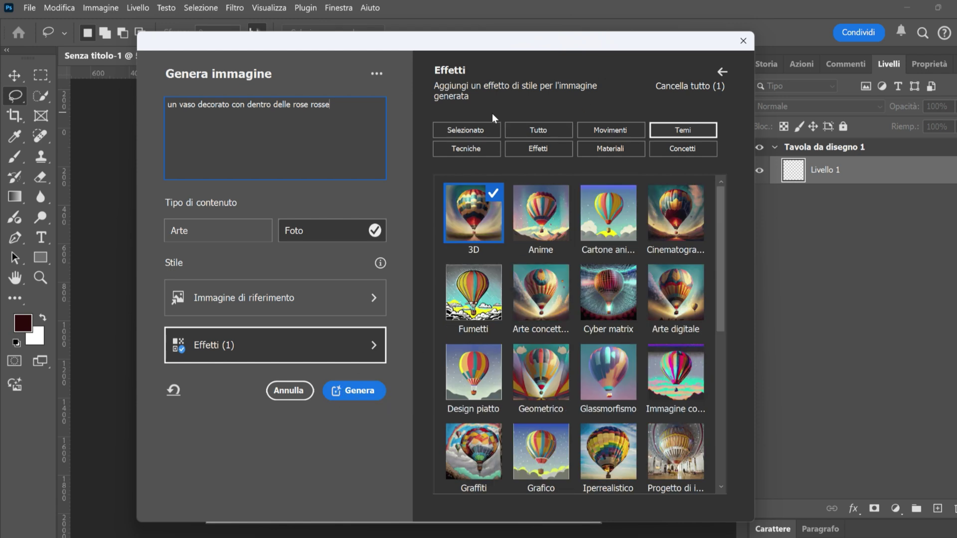
click(718, 73)
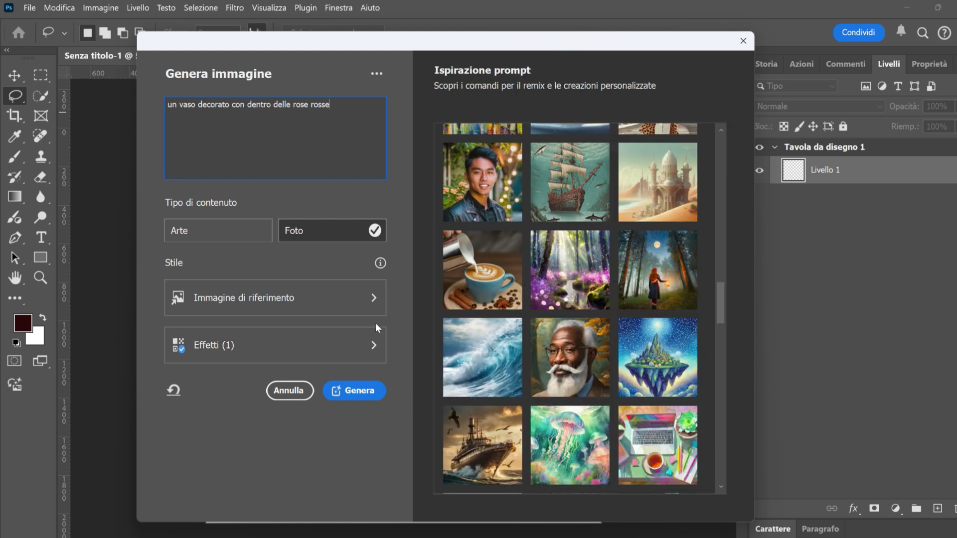
click(381, 390)
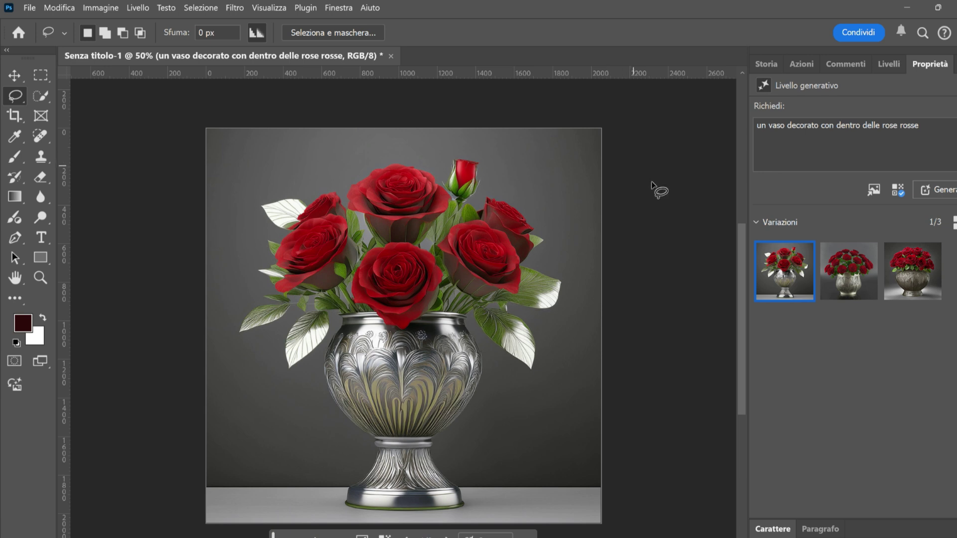
mouse_move(848, 271)
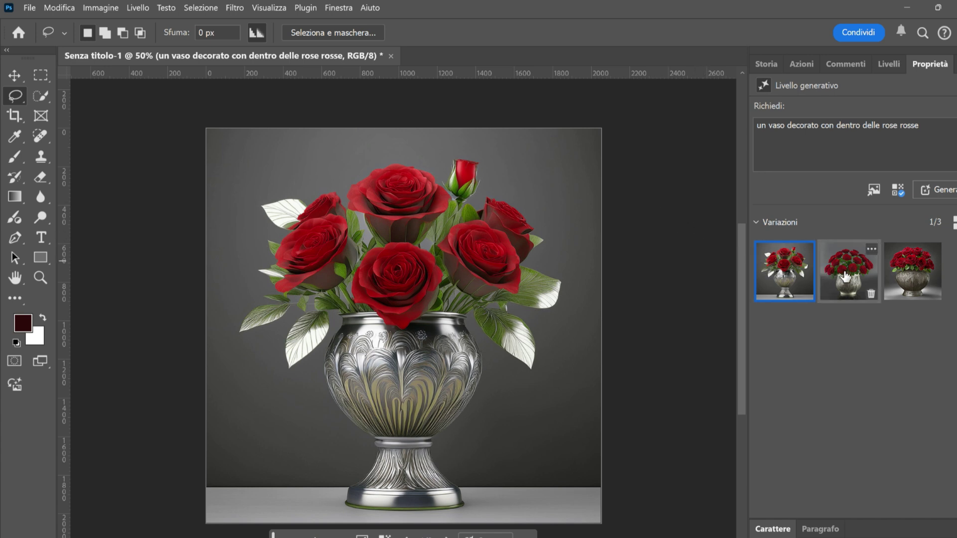
- Preview the second variation, then display the third with the carved metal vase
click(859, 276)
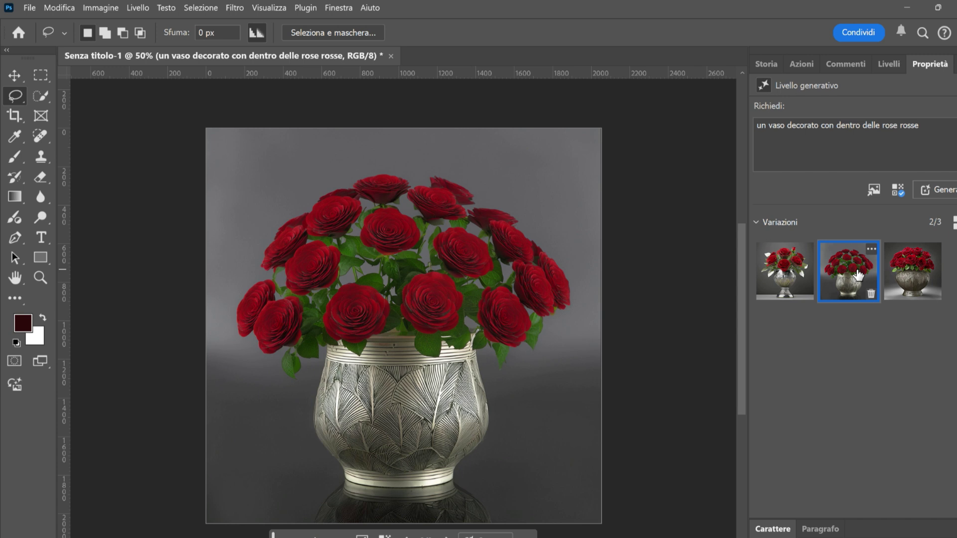
click(914, 276)
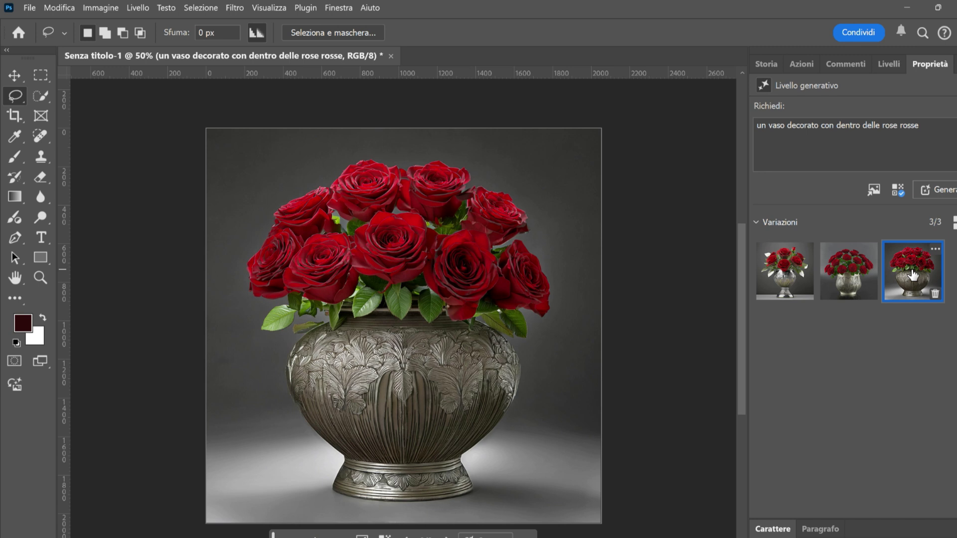
- Show the Livelli panel and zoom in on the roses, then back out to the full vase
click(889, 64)
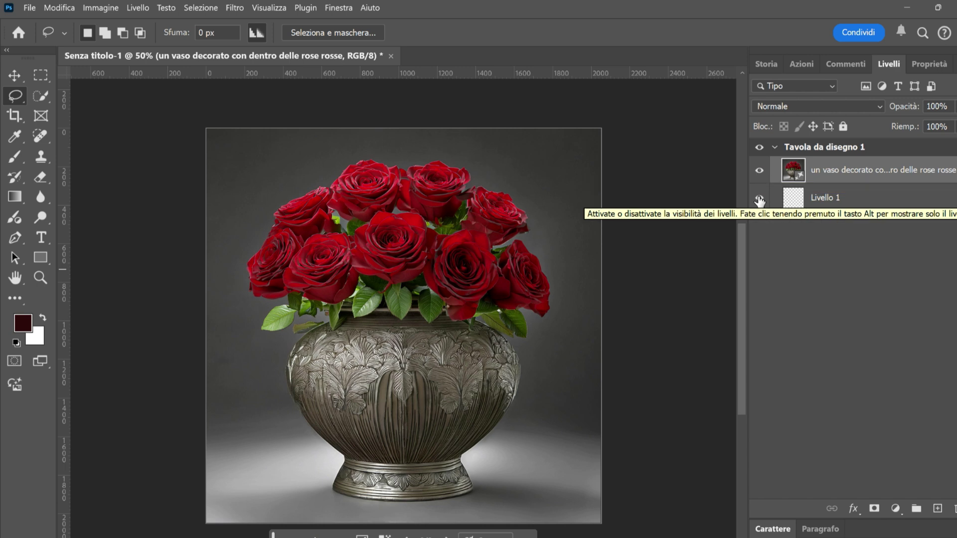
scroll(389, 257, up, 1)
scroll(389, 257, up, 2)
scroll(389, 257, up, 2)
scroll(389, 257, up, 1)
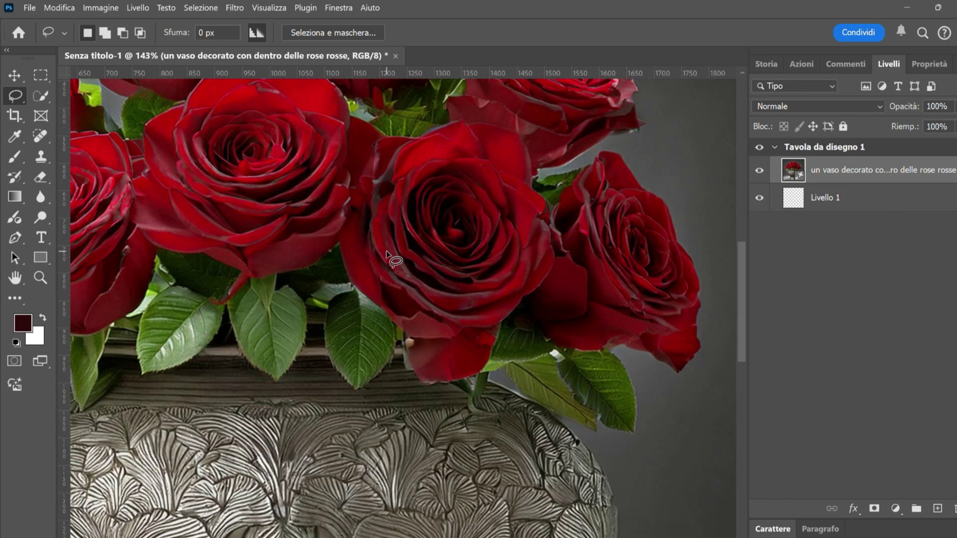
scroll(429, 255, down, 2)
scroll(430, 255, down, 1)
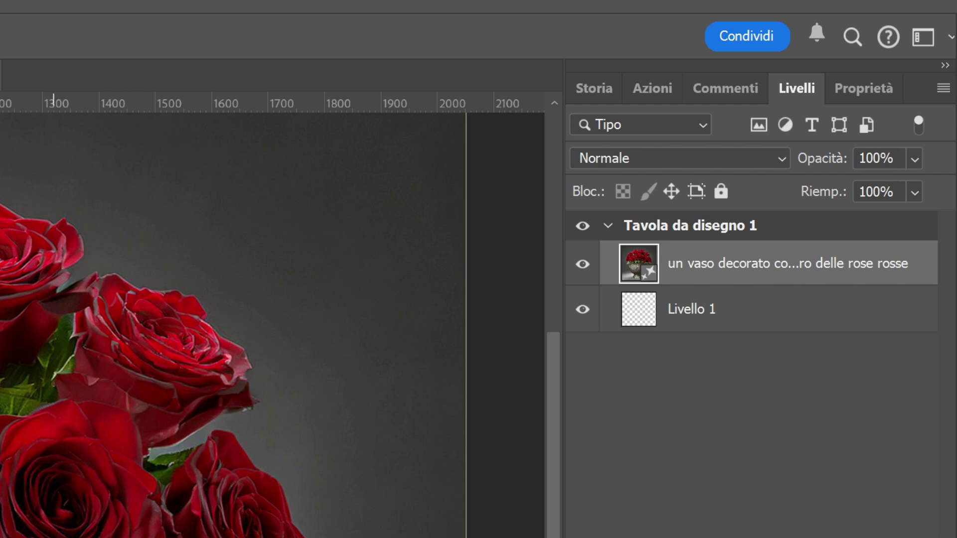
scroll(169, 300, down, 8)
scroll(184, 299, up, 2)
scroll(234, 324, up, 3)
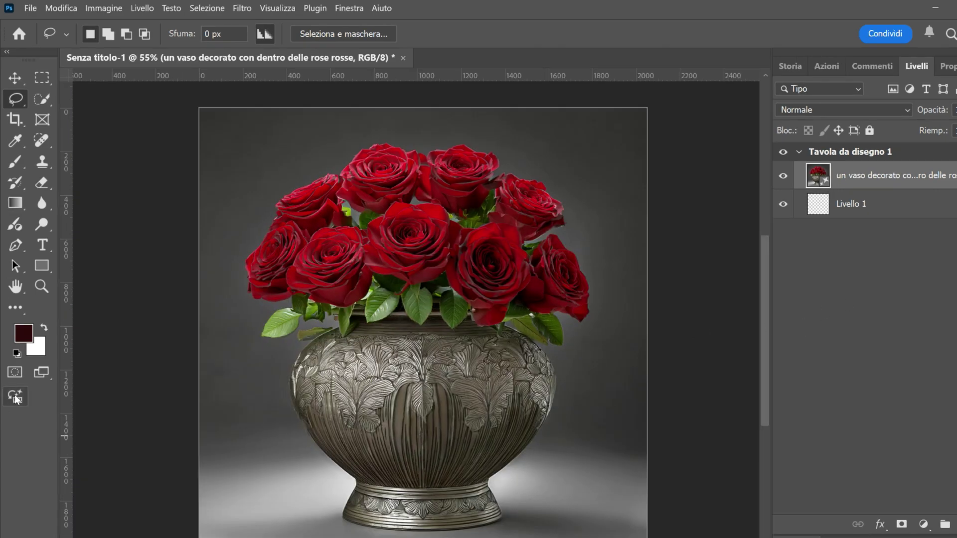
- Extend the vase prompt with 'e gypsophilia' and regenerate the image
click(16, 388)
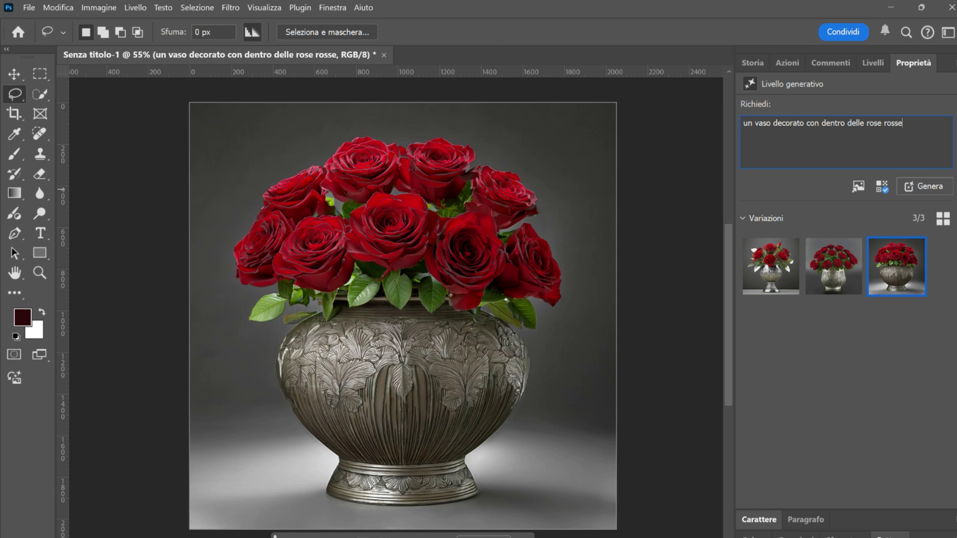
key(ctrl+a)
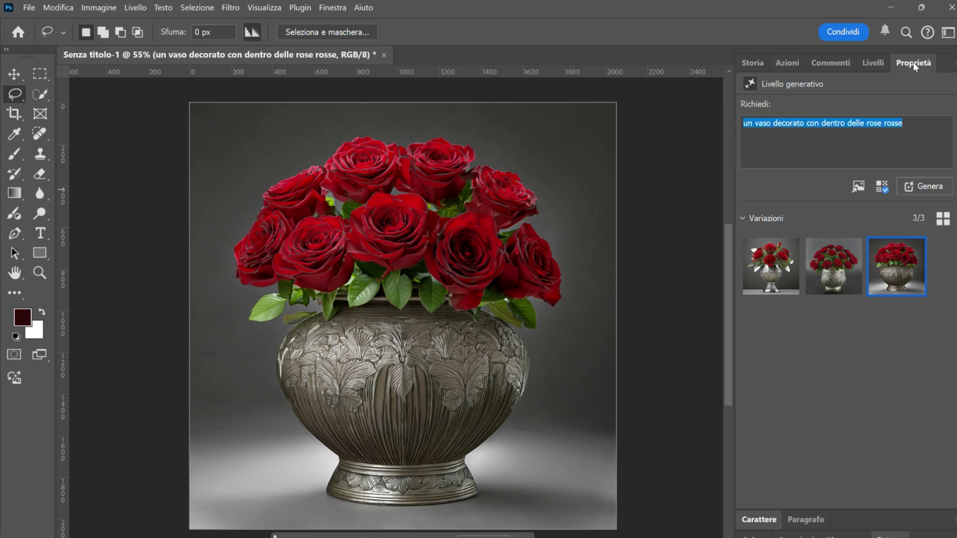
key(End)
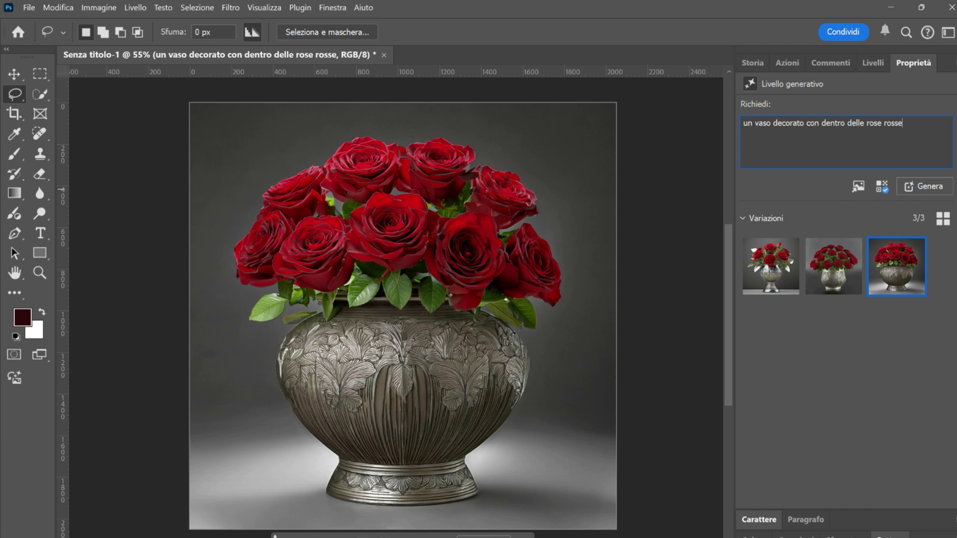
text(e g)
text(y)
text(pso)
text(phili)
text(a)
key(Return)
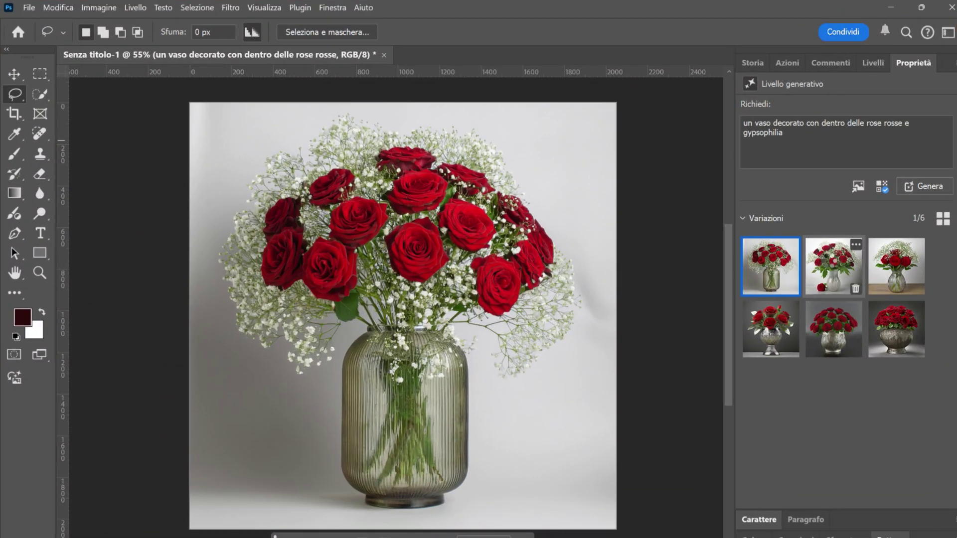
- Compare the new gypsophila variations, including the striped silver and green glass vases
click(830, 267)
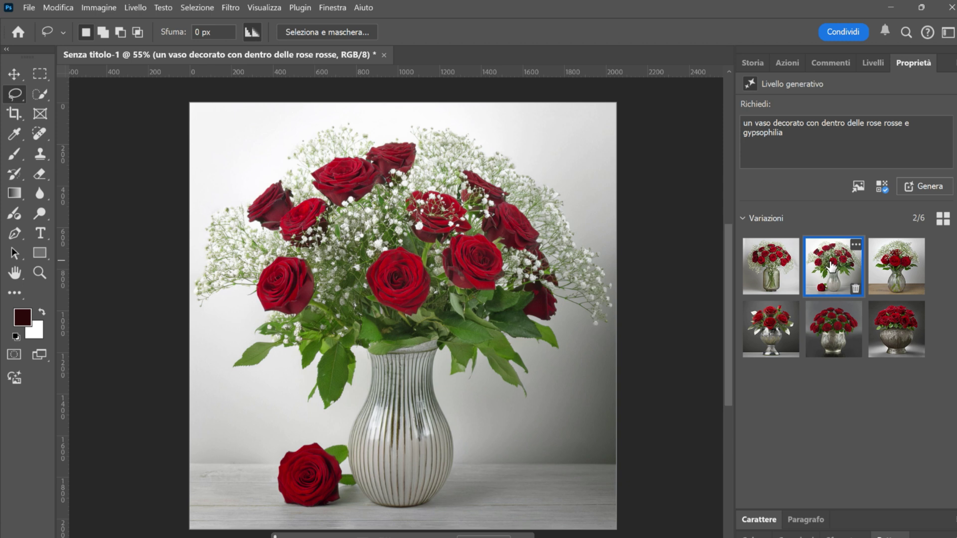
mouse_move(897, 267)
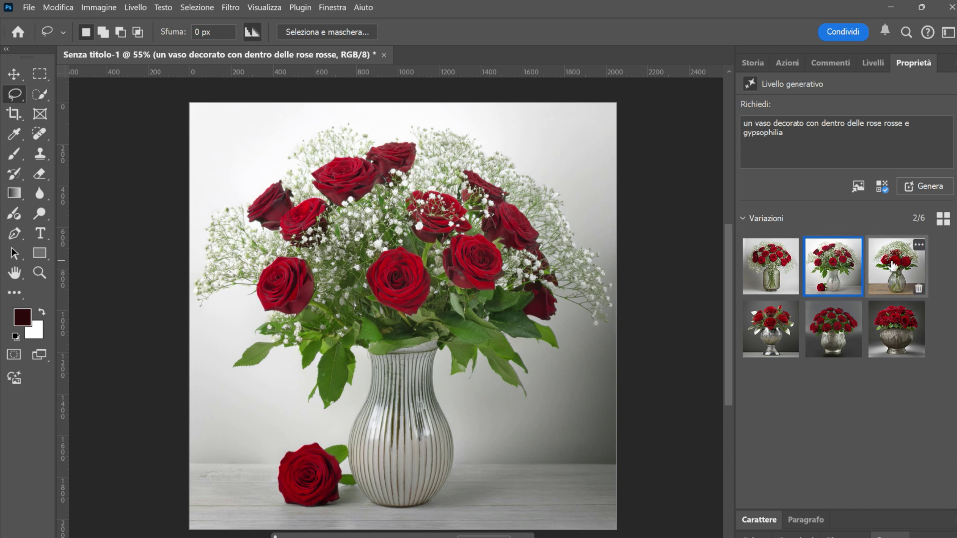
click(893, 266)
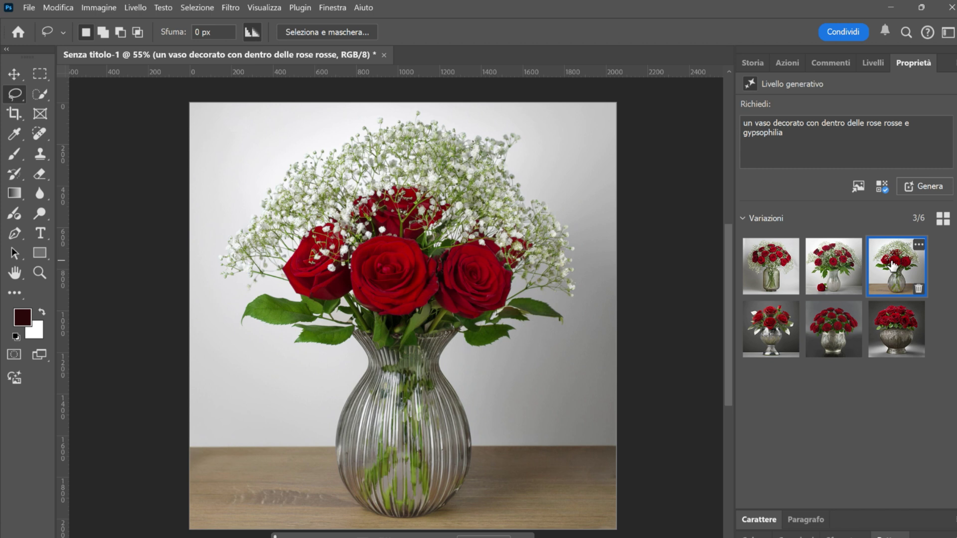
click(838, 269)
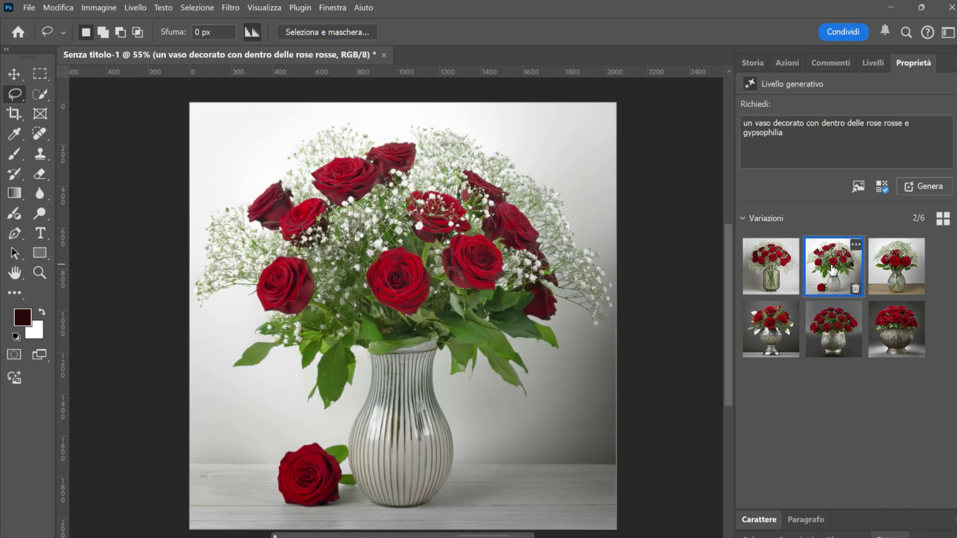
click(772, 271)
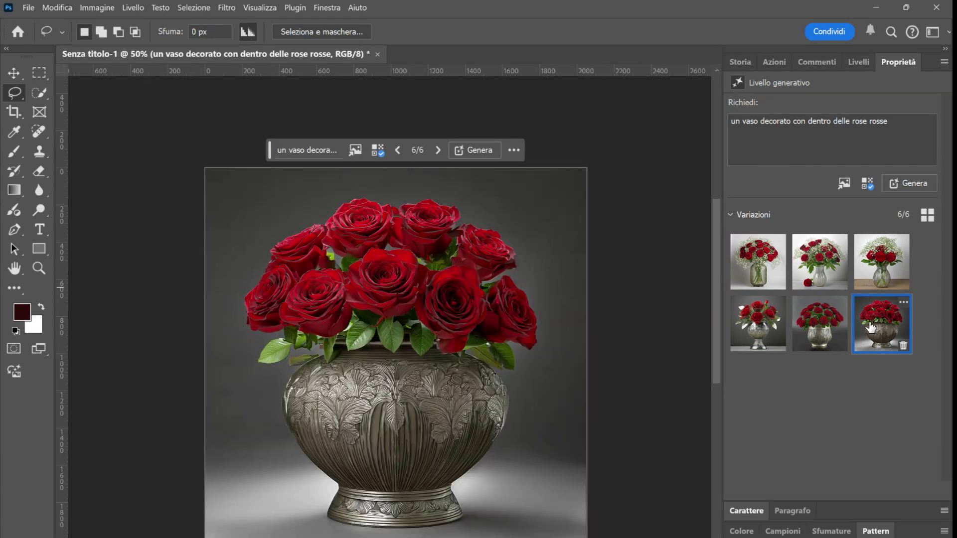
- Add the Cinematografico theme effect alongside 3D and generate new variations
click(864, 186)
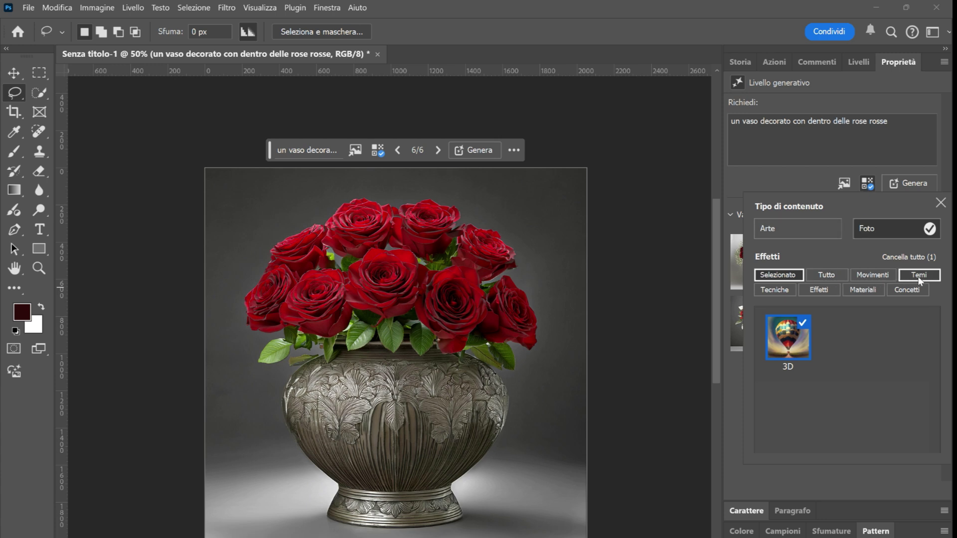
click(867, 292)
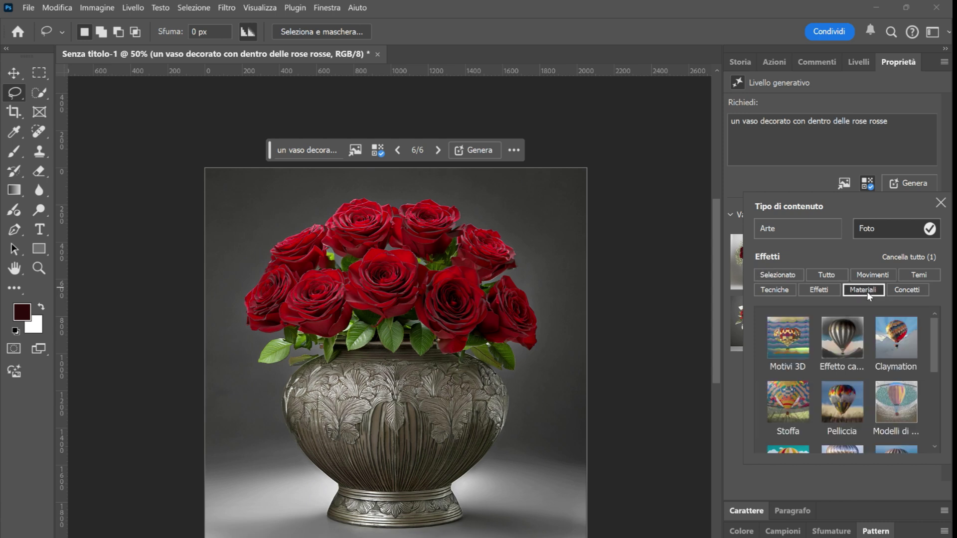
click(918, 275)
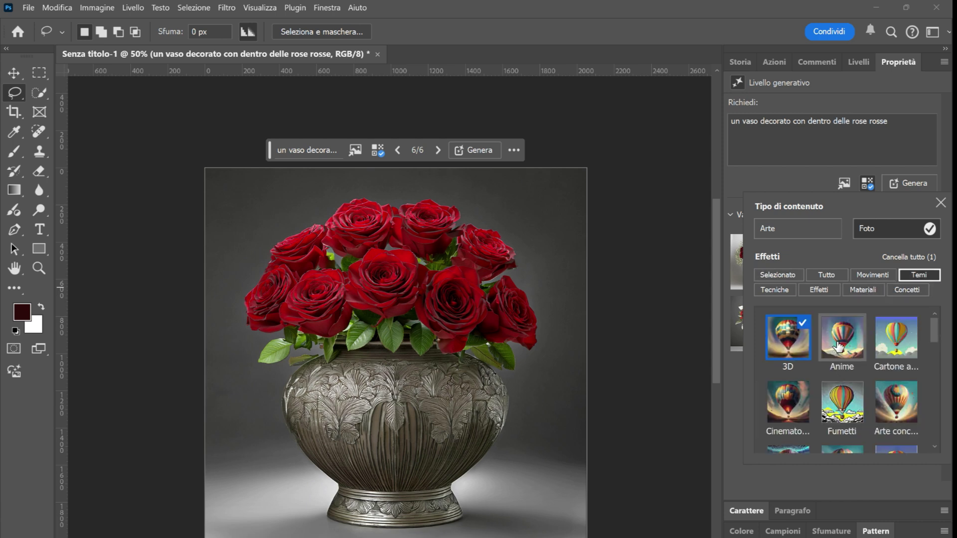
click(792, 408)
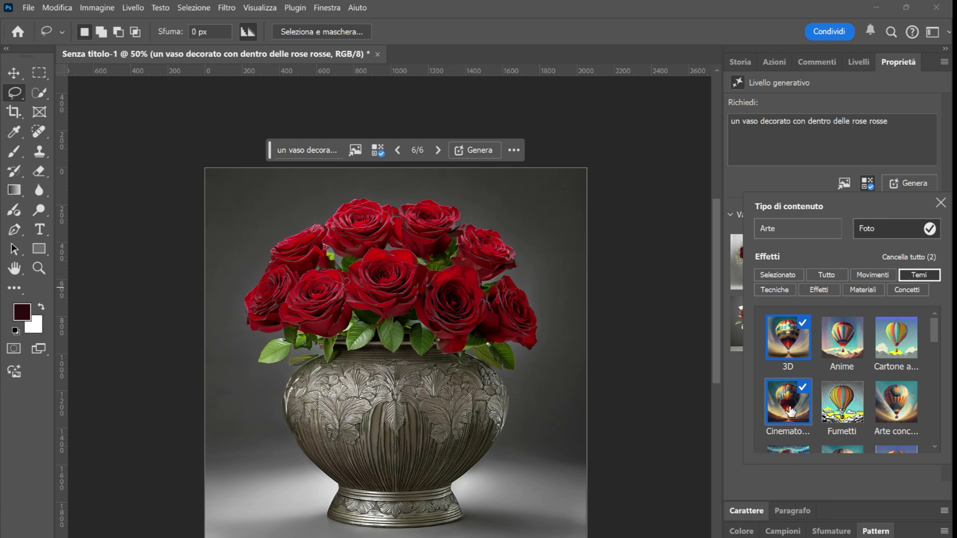
click(910, 183)
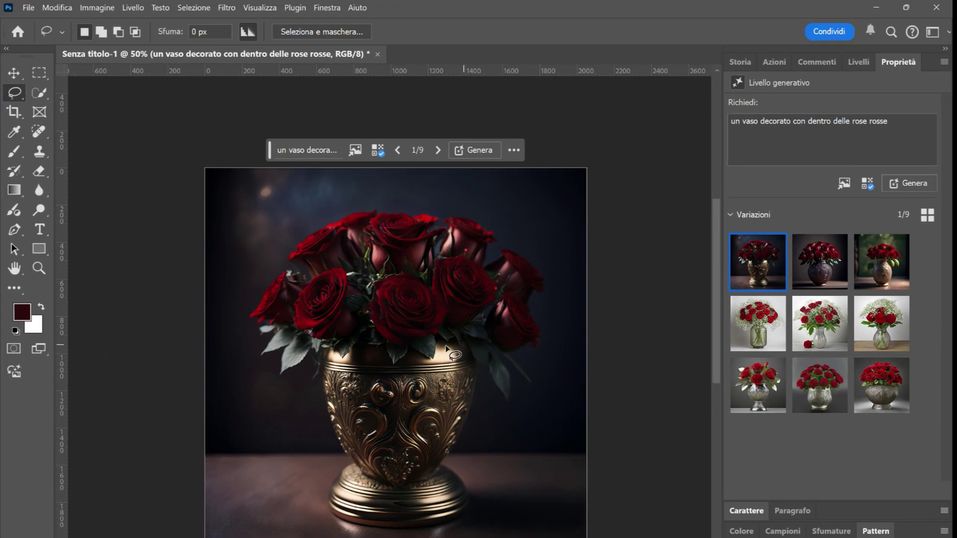
scroll(421, 344, down, 1)
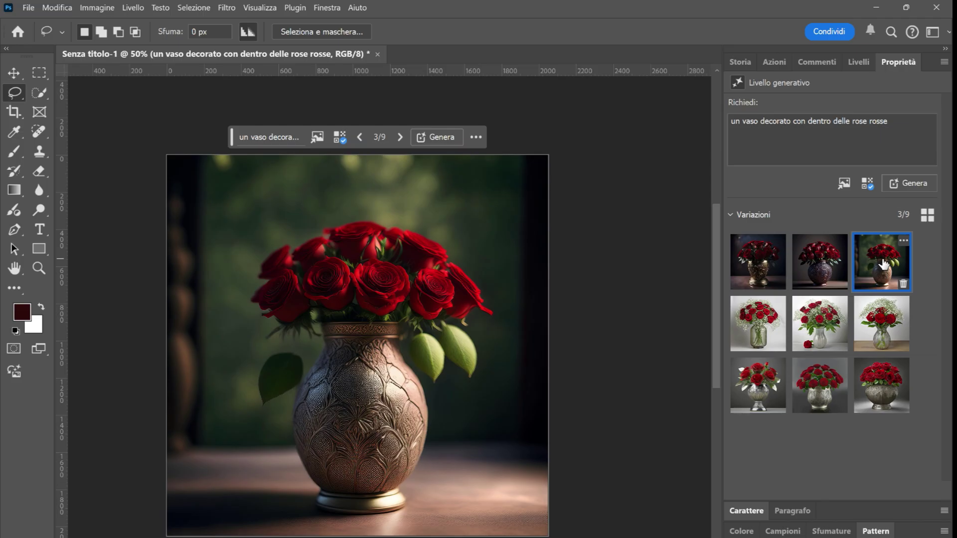
- Regenerate the roses as Arte content with the Dipinto acrilico technique
click(867, 184)
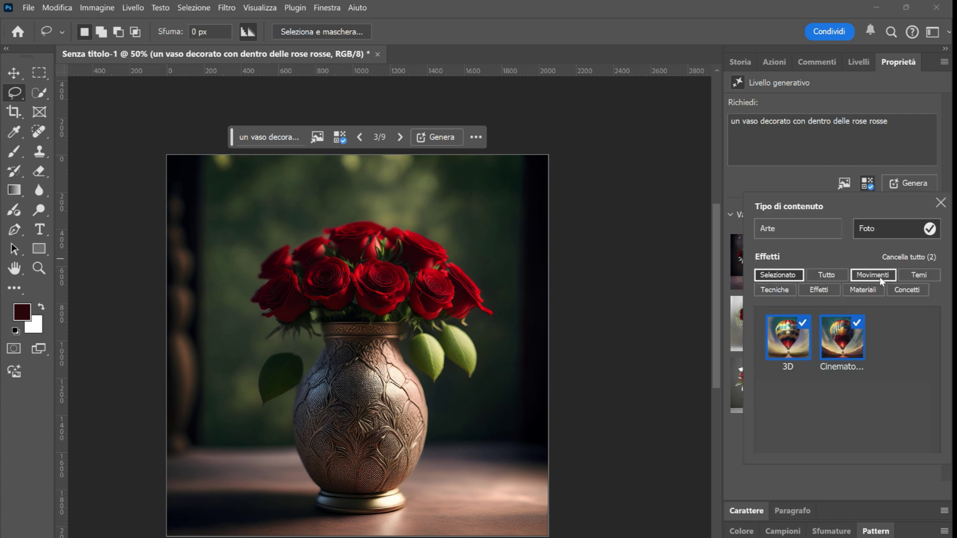
click(816, 231)
click(775, 290)
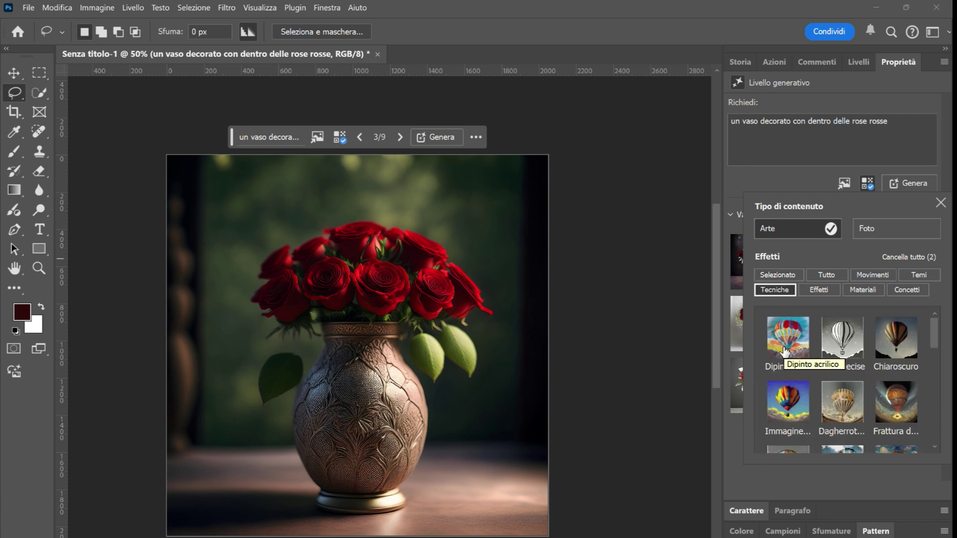
scroll(785, 351, down, 1)
scroll(784, 351, up, 1)
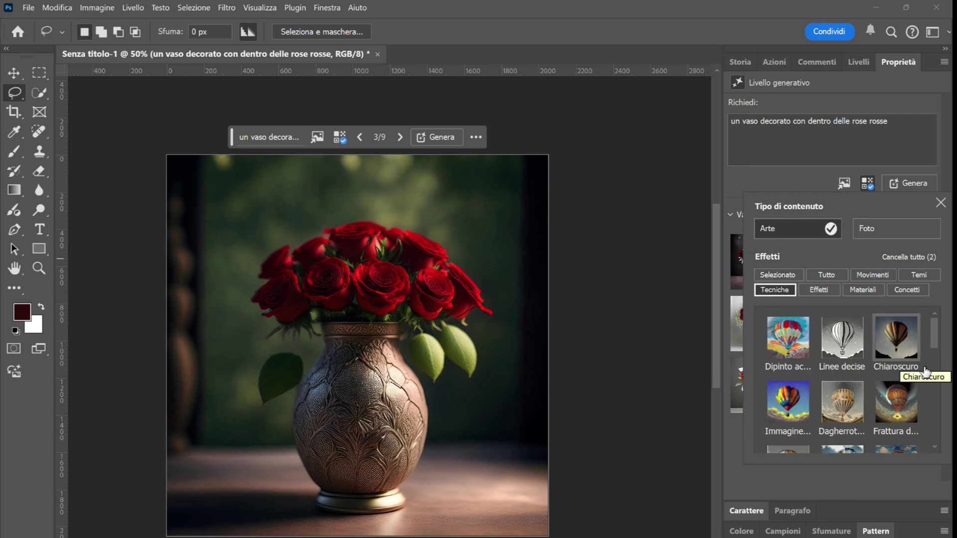
click(788, 347)
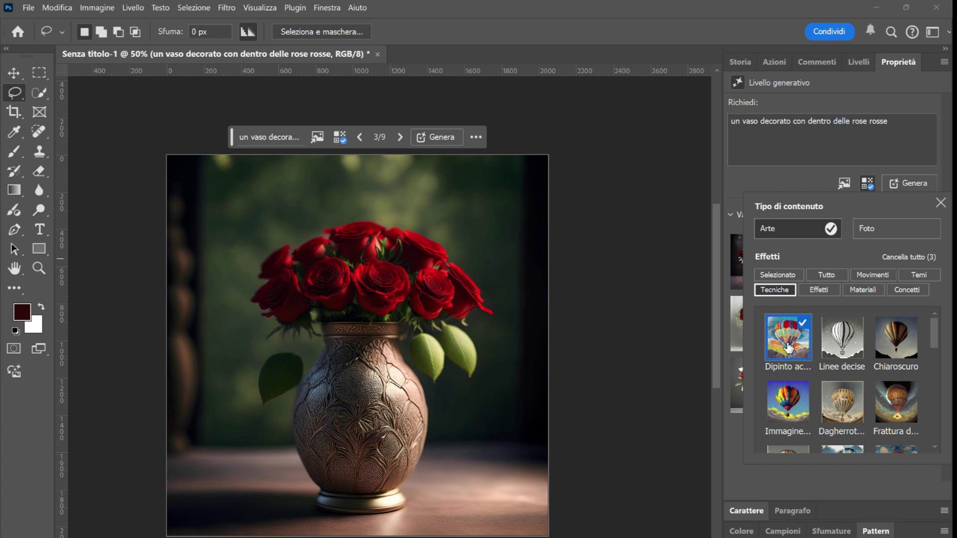
click(904, 181)
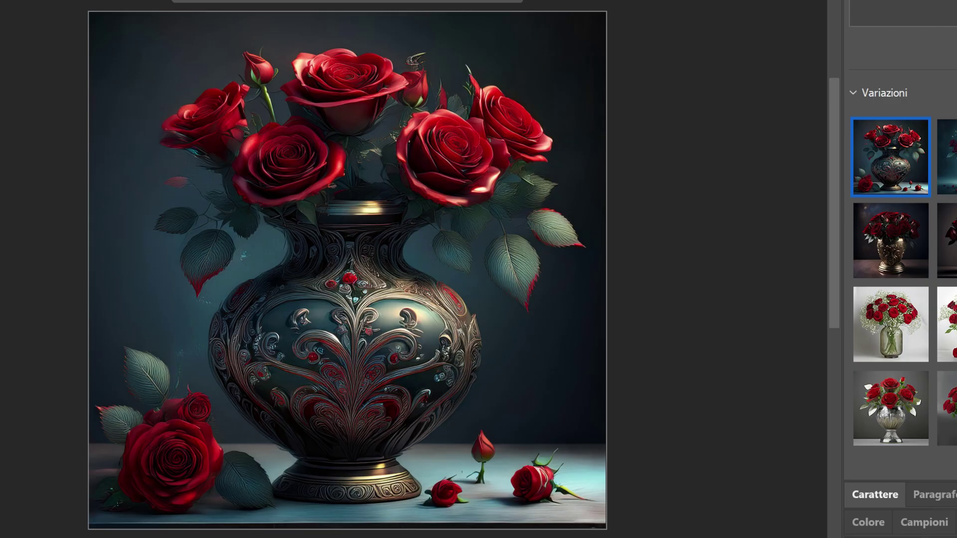
- Preview the teal ornate vase and then the third variation
click(823, 271)
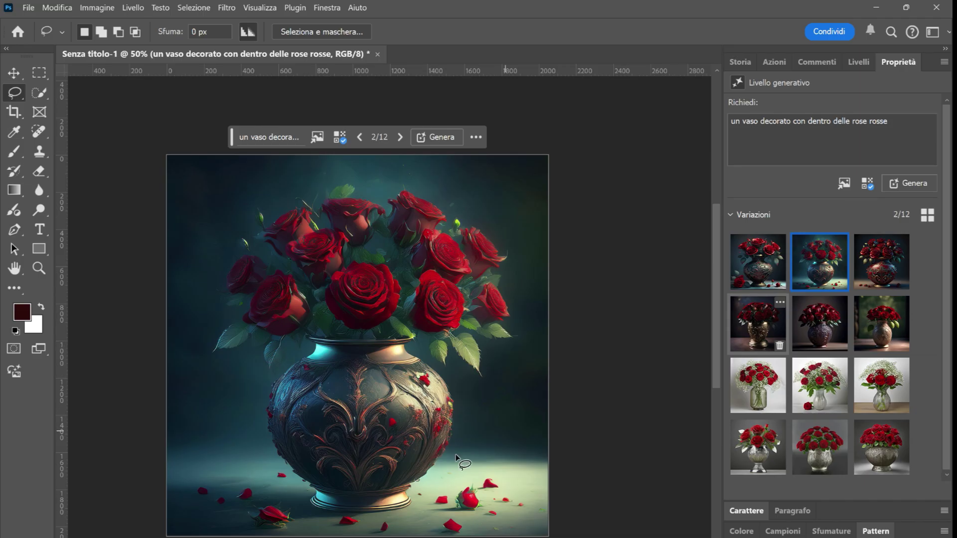
click(882, 272)
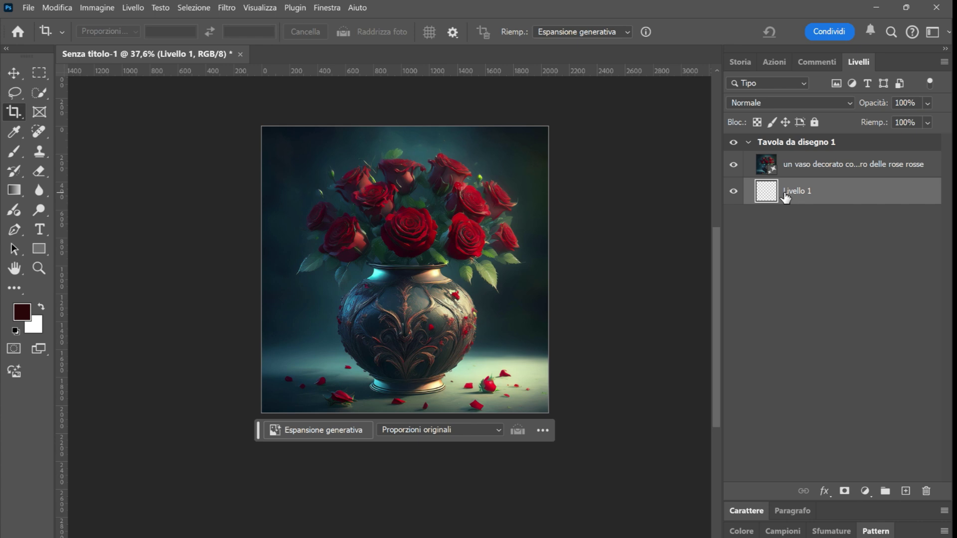
- Merge the visible layers with Unisci visibili into Livello 1
right_click(785, 197)
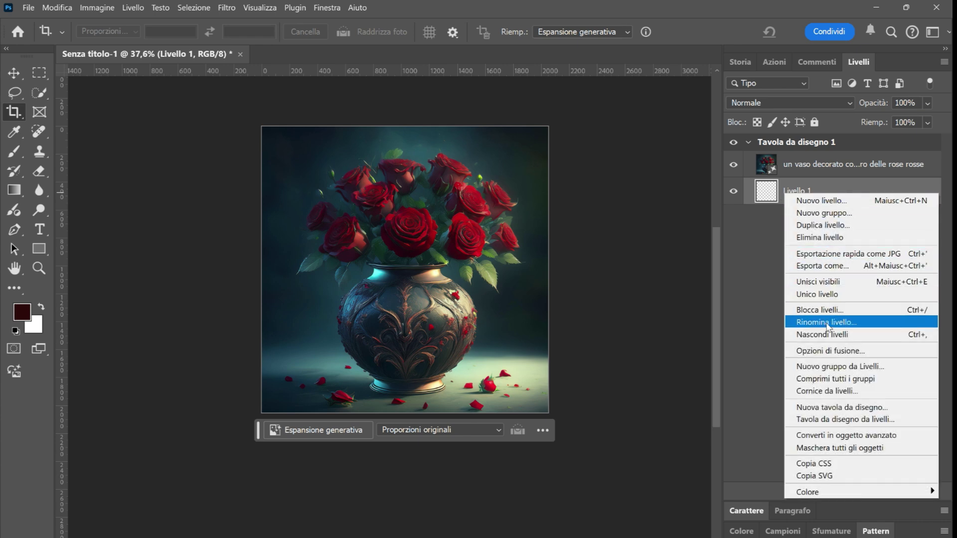
click(838, 282)
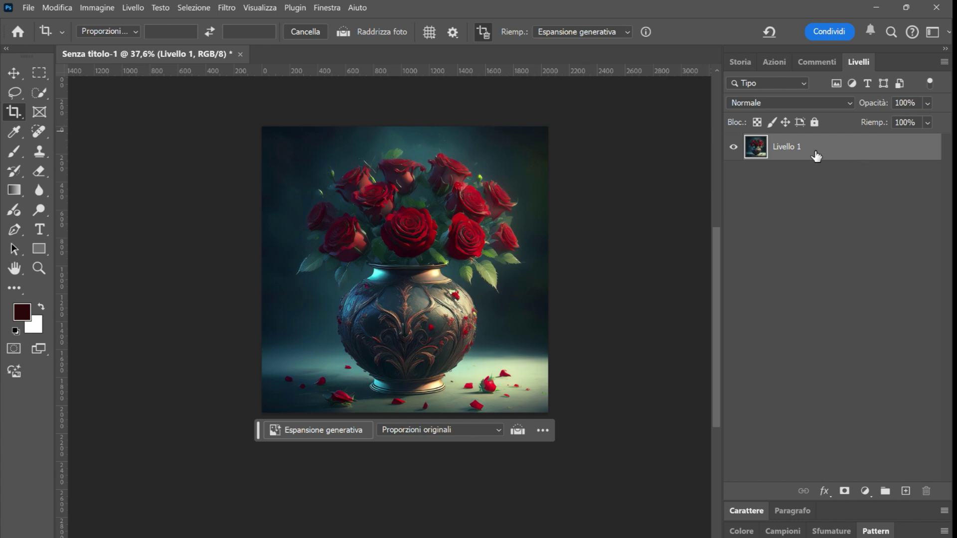
- Drag the crop box outward and generatively expand the canvas around the vase
key(v)
key(c)
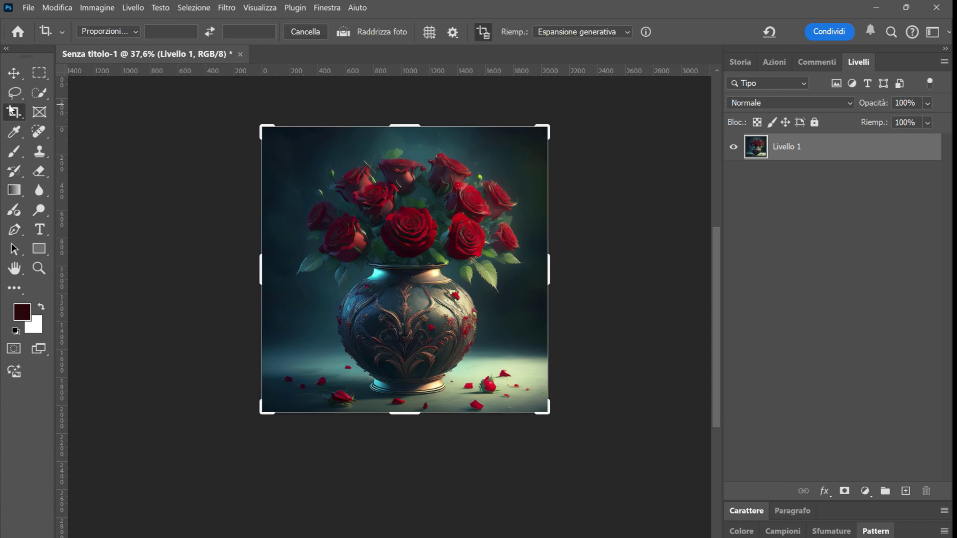
drag(264, 124, 250, 111)
drag(560, 499, 592, 456)
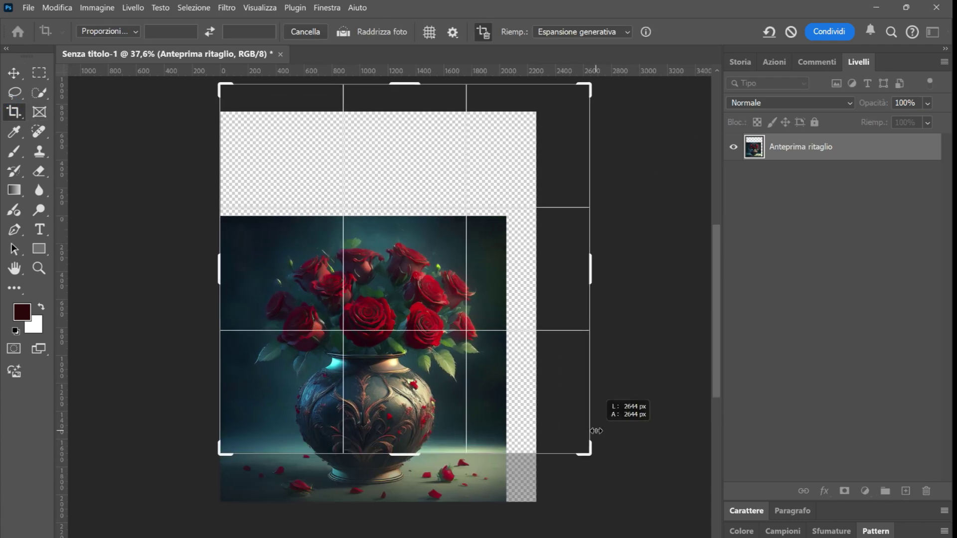
drag(377, 395, 378, 323)
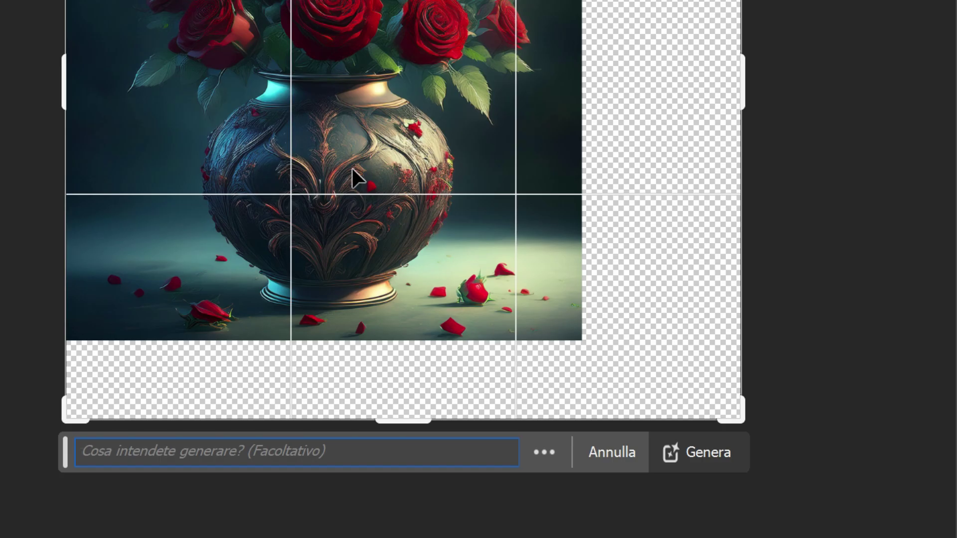
key(Return)
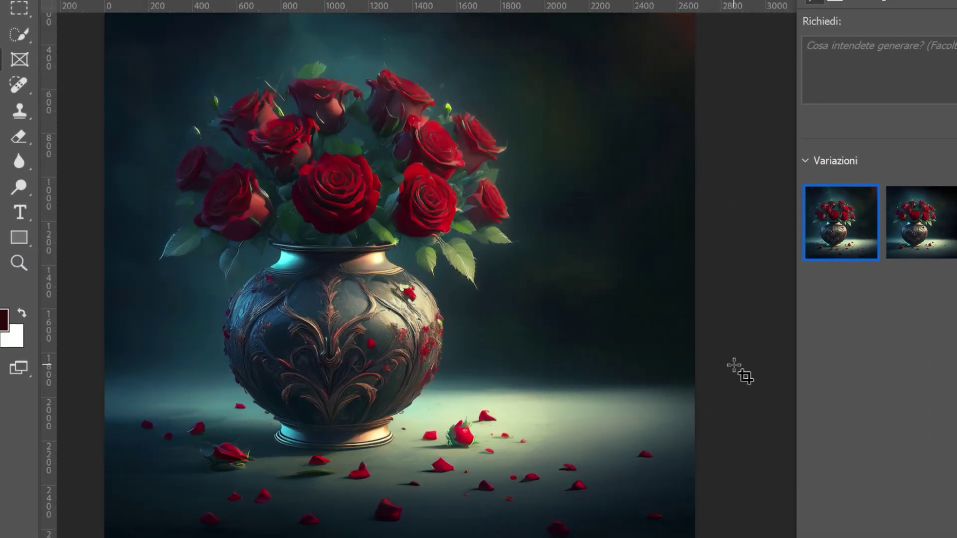
- Compare the expansion variations, previewing the second and third
key(ctrl+t)
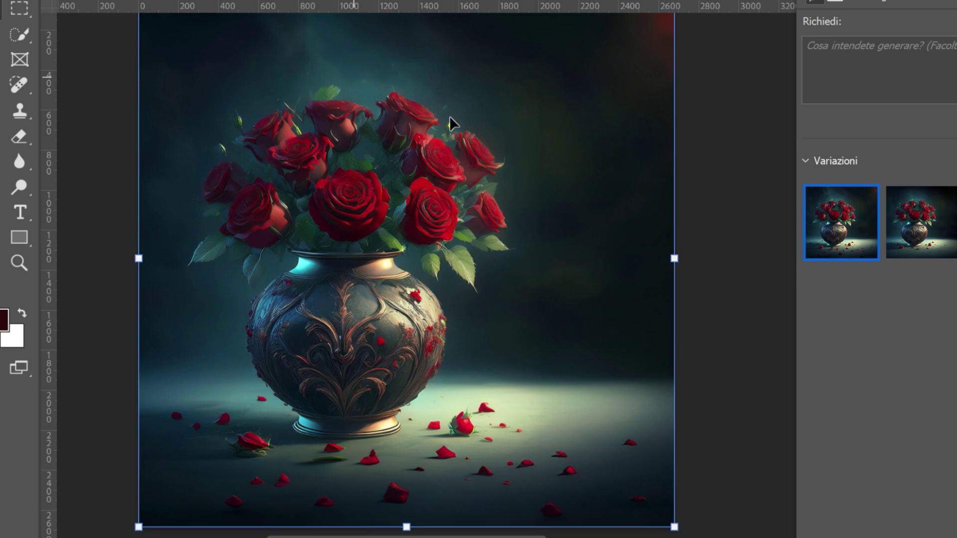
scroll(556, 178, up, 2)
scroll(556, 178, down, 1)
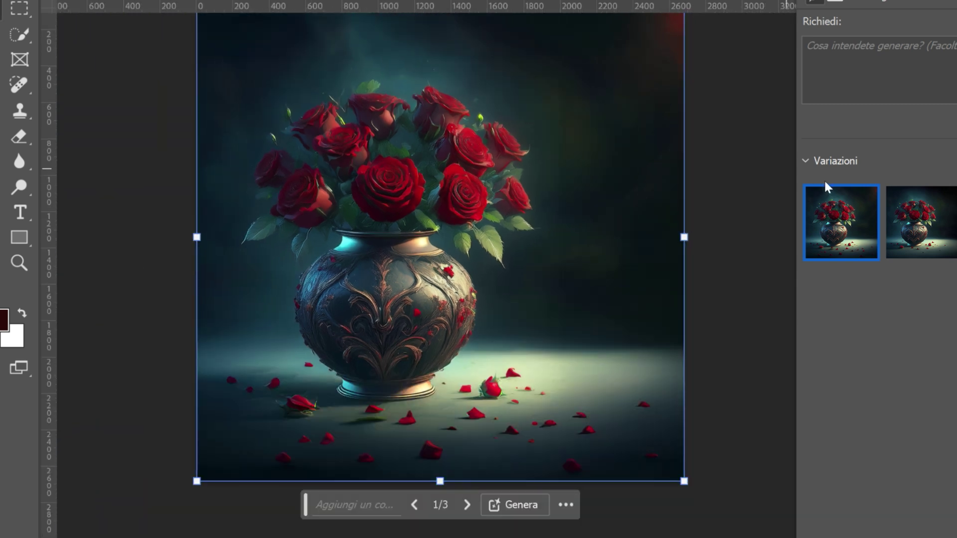
click(916, 231)
key(ctrl+0)
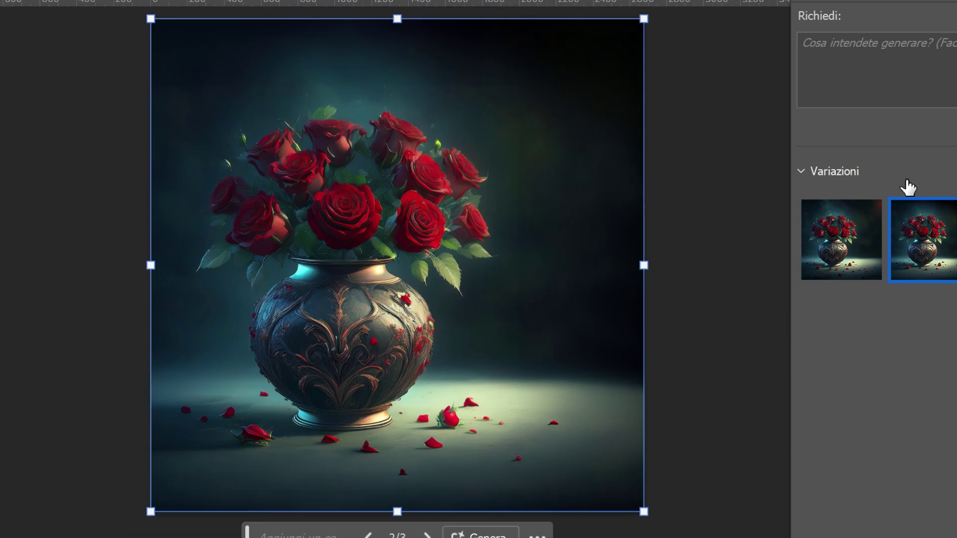
click(878, 408)
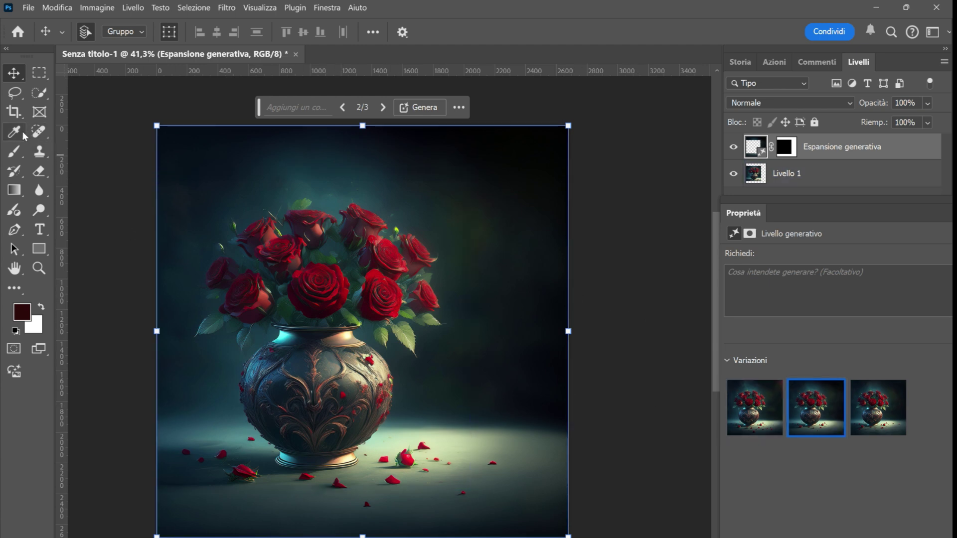
click(15, 92)
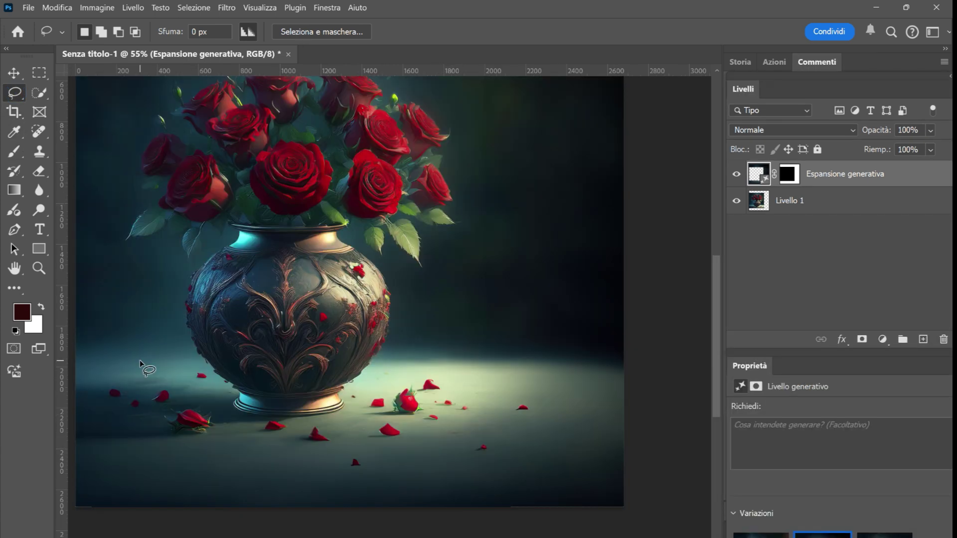
mouse_move(140, 361)
mouse_down()
mouse_move(159, 435)
mouse_move(142, 361)
mouse_up()
text(aggiungi petali)
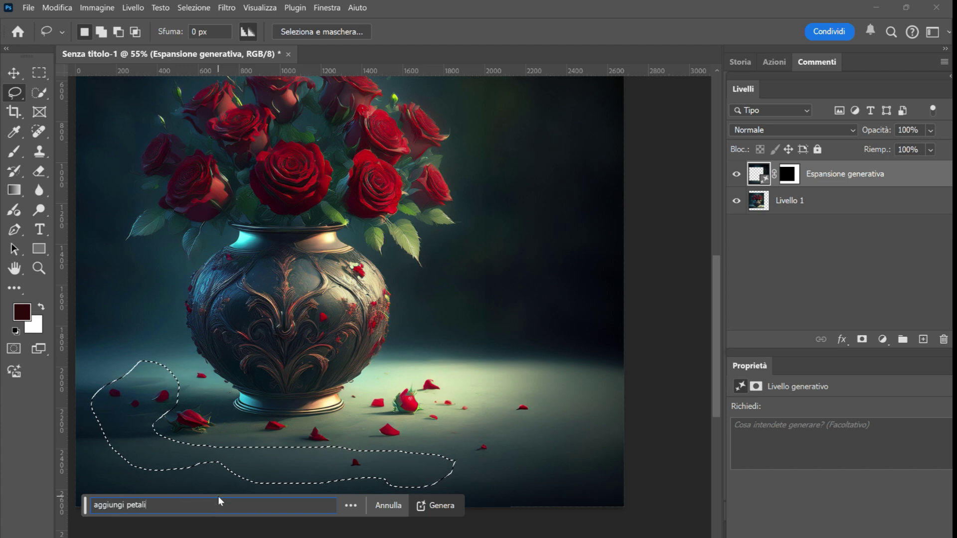
key(Return)
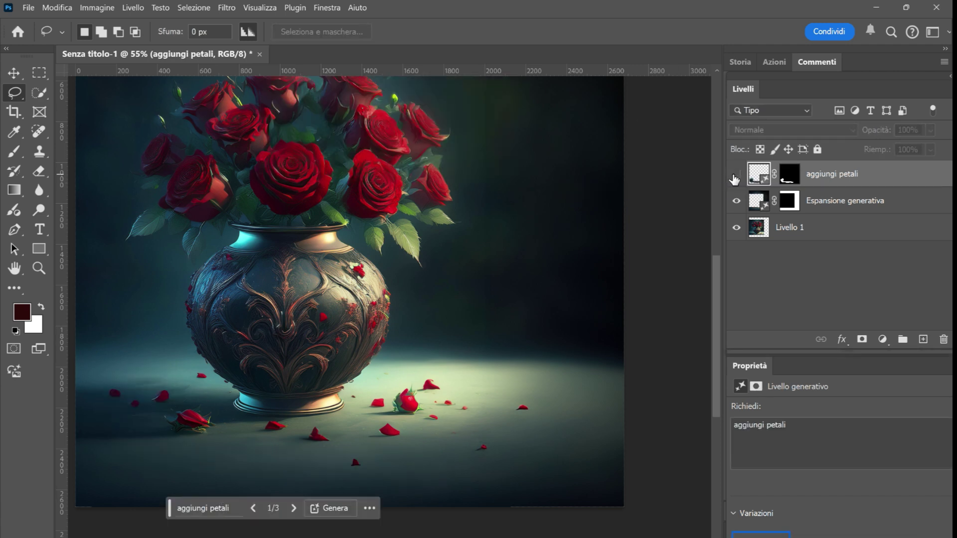
scroll(630, 289, down, 1)
scroll(633, 292, down, 1)
scroll(631, 289, down, 1)
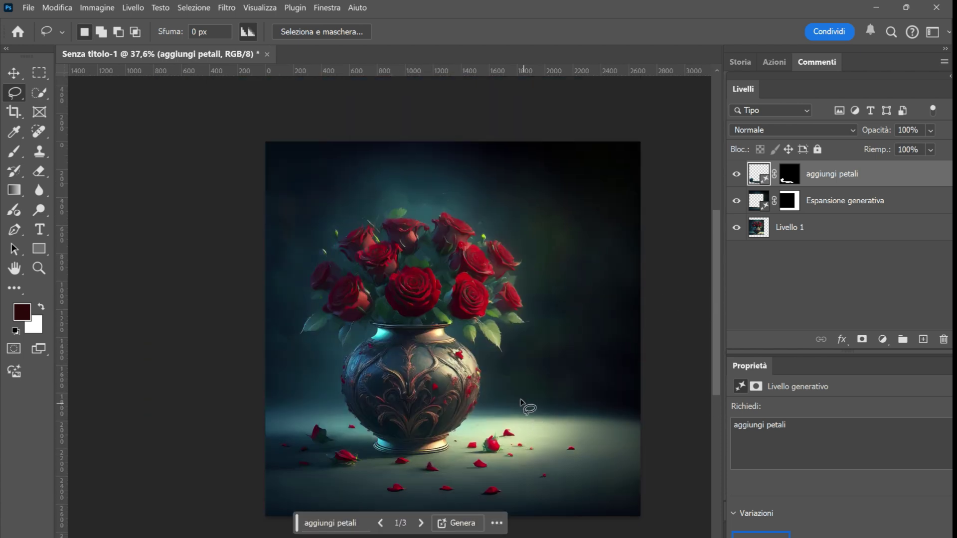
- Lasso a tall strip above the roses and generate 'un gradiolo bianco'
key(ctrl+plus)
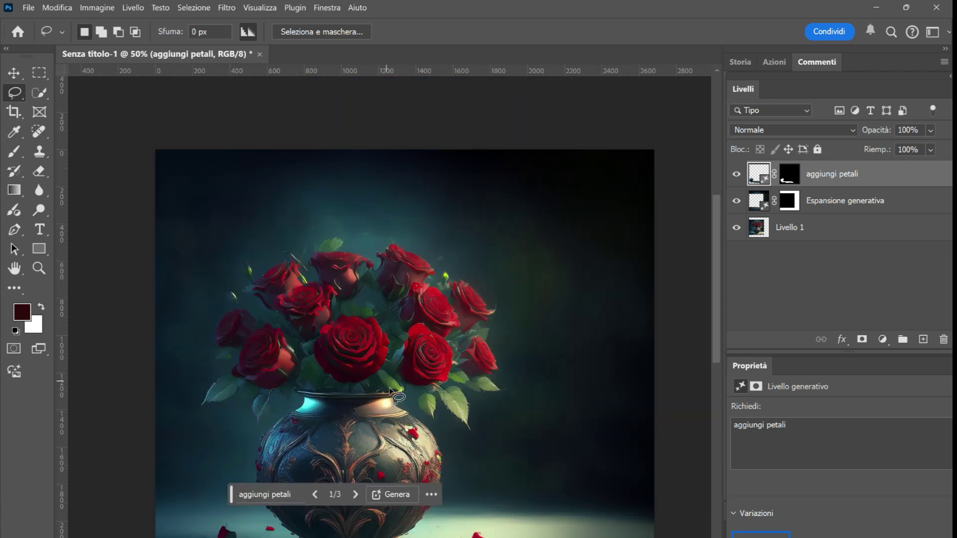
mouse_move(394, 392)
mouse_down()
mouse_move(369, 295)
mouse_move(387, 287)
mouse_up()
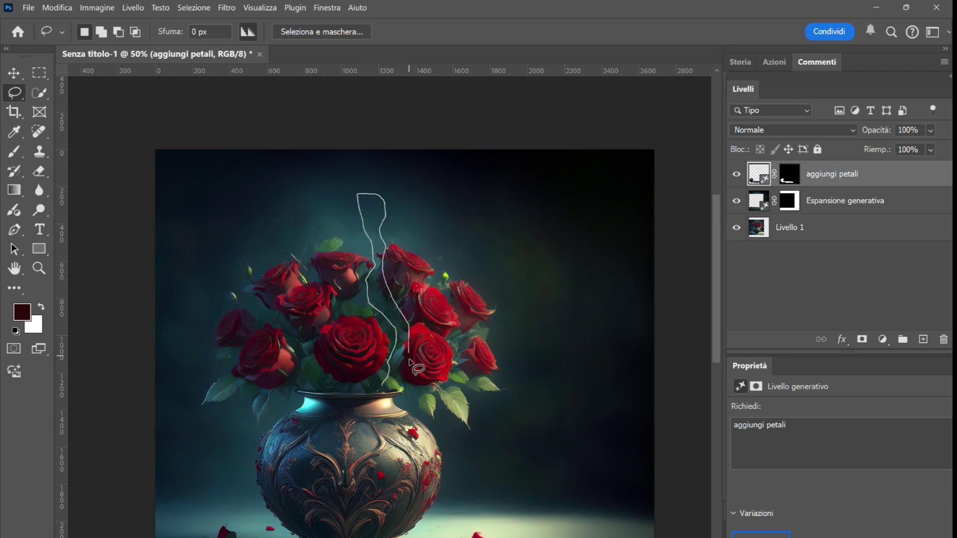
drag(386, 287, 392, 393)
click(300, 407)
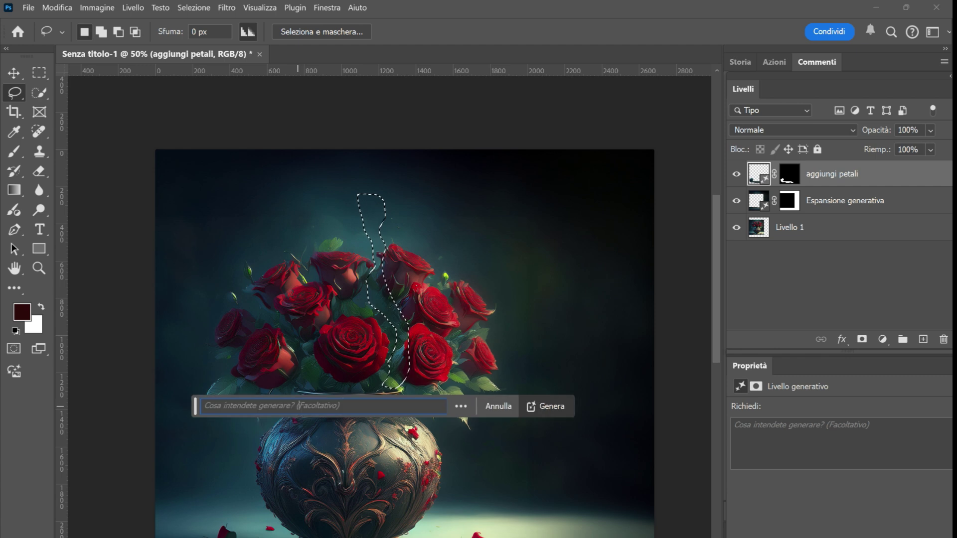
text(un gradiolo bianco)
key(Return)
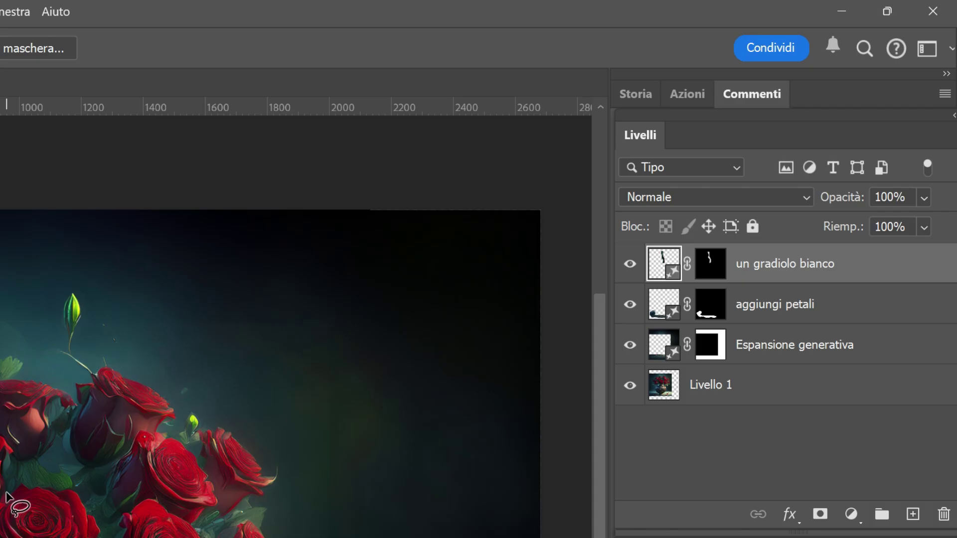
- Scroll around the canvas to inspect the generated white gladiolus
scroll(8, 494, down, 2)
scroll(8, 494, down, 2)
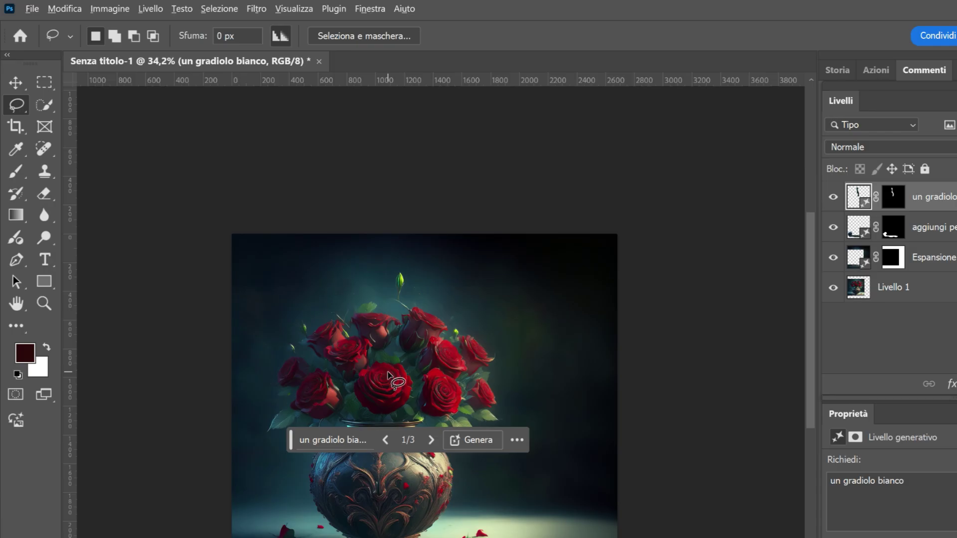
scroll(389, 375, up, 1)
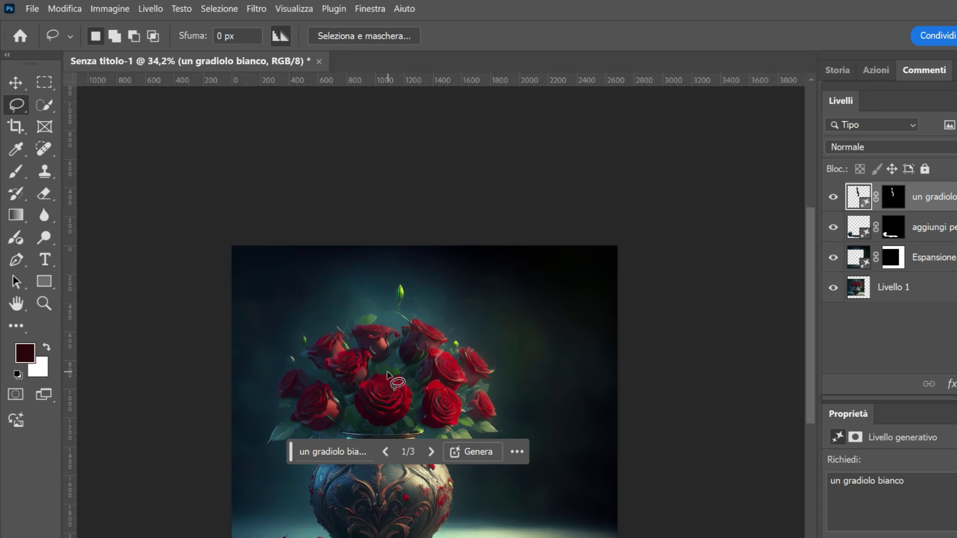
scroll(389, 375, up, 2)
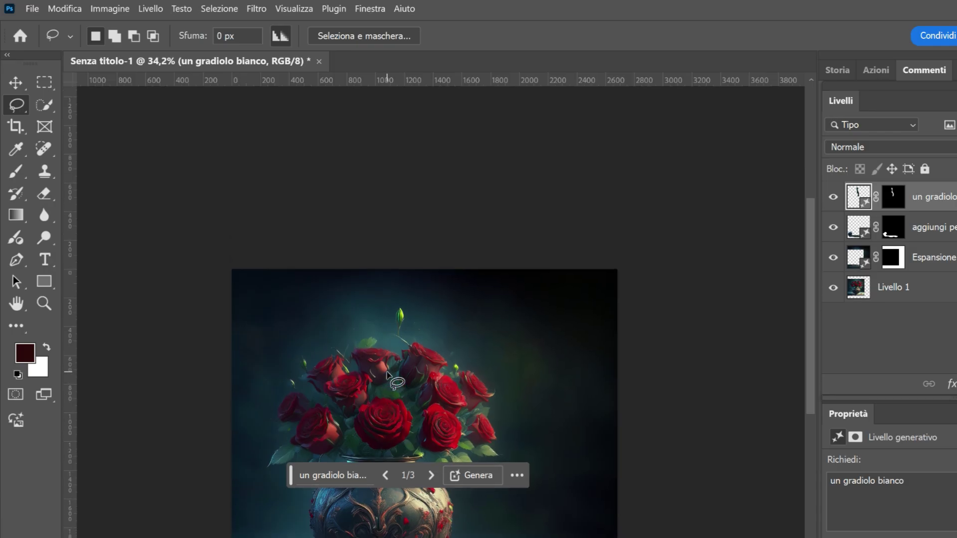
scroll(389, 375, up, 1)
scroll(388, 375, down, 1)
scroll(389, 375, down, 2)
scroll(389, 375, down, 1)
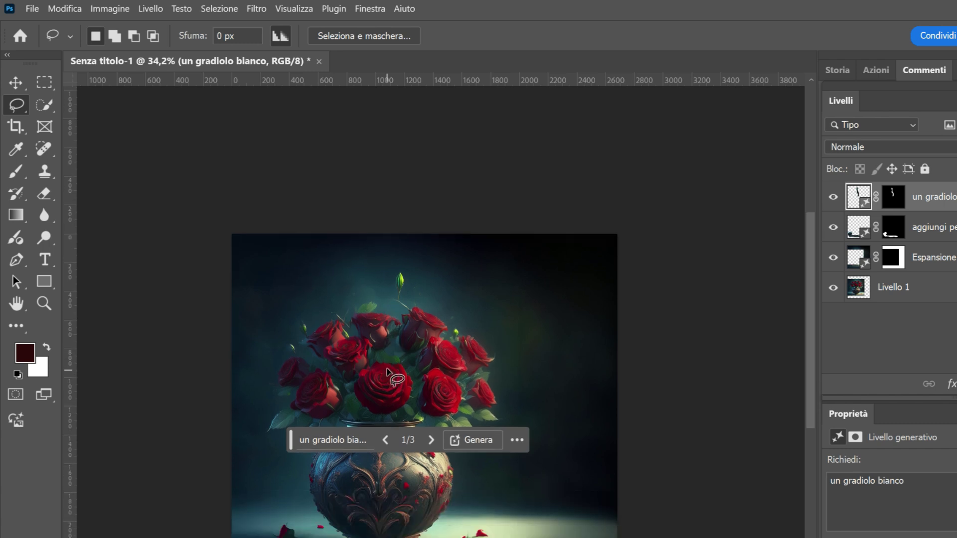
scroll(385, 369, up, 1)
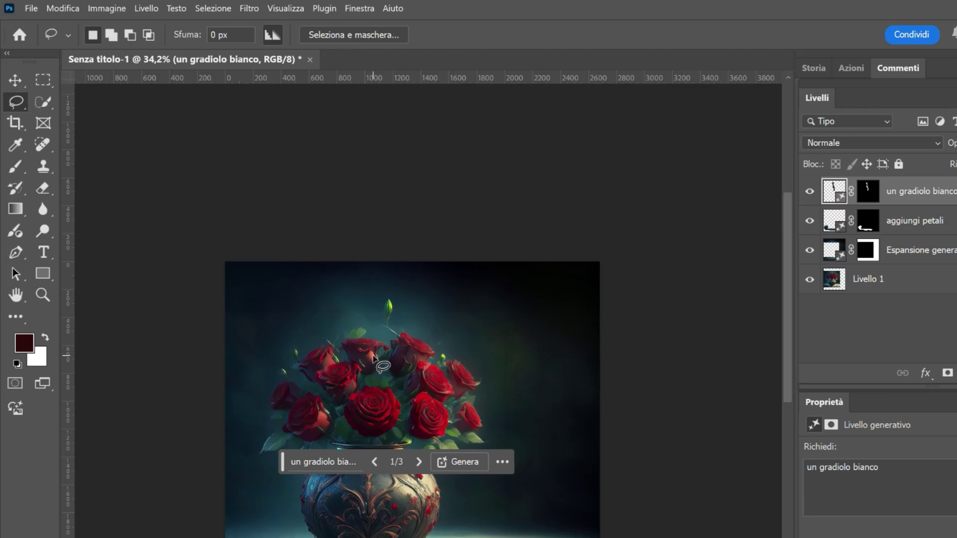
scroll(375, 356, up, 1)
scroll(375, 357, up, 1)
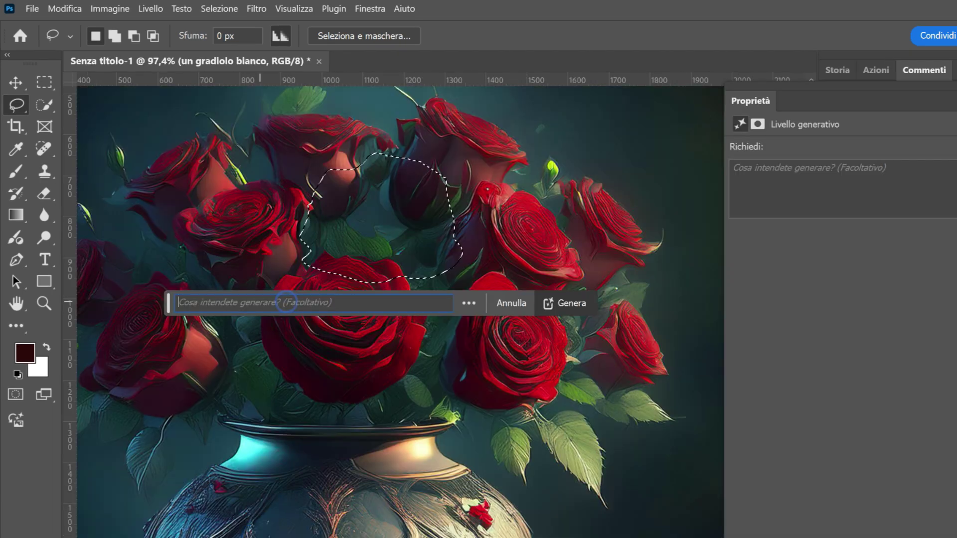
- Generate 'Coelogyne Cristata' in the rose gap and keep the first, ladybug variation
right_click(260, 301)
click(287, 363)
click(565, 303)
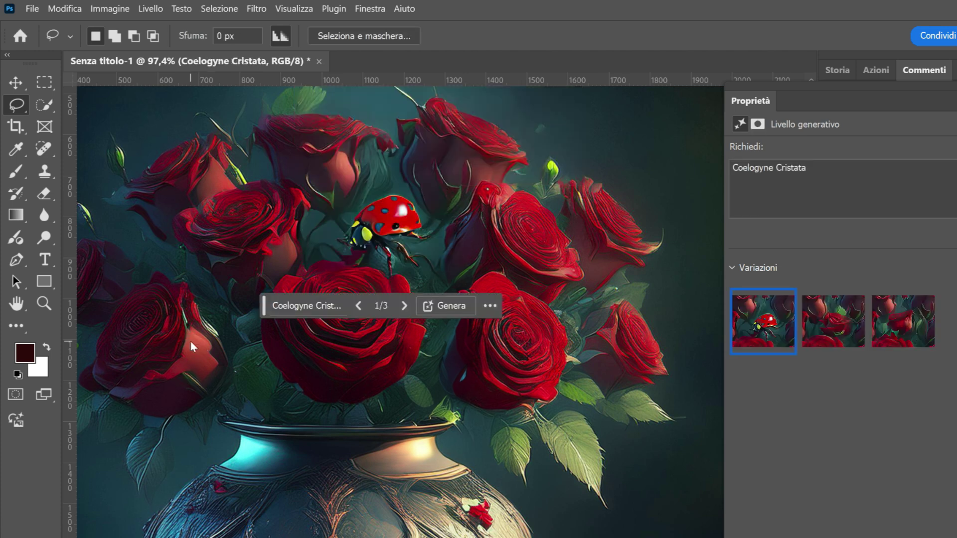
click(834, 322)
click(900, 328)
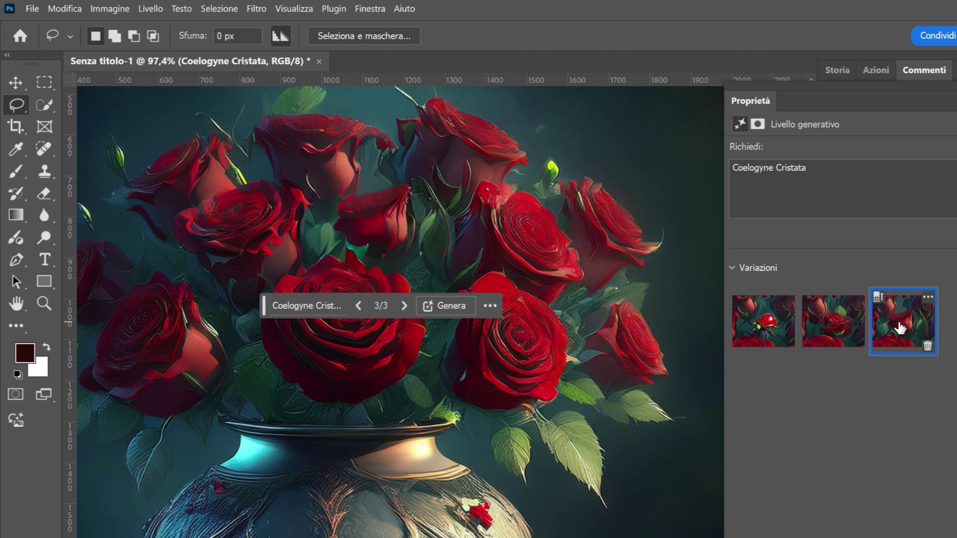
click(834, 321)
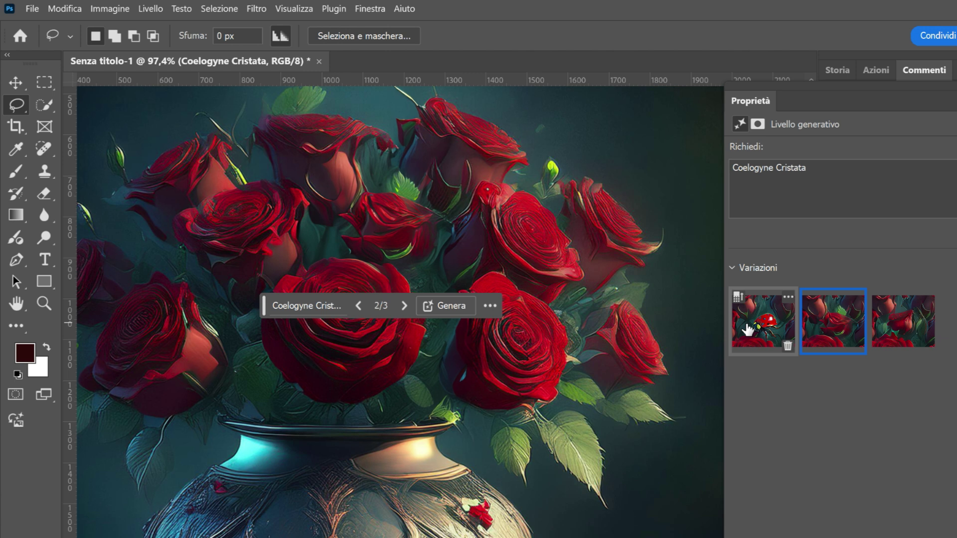
click(748, 329)
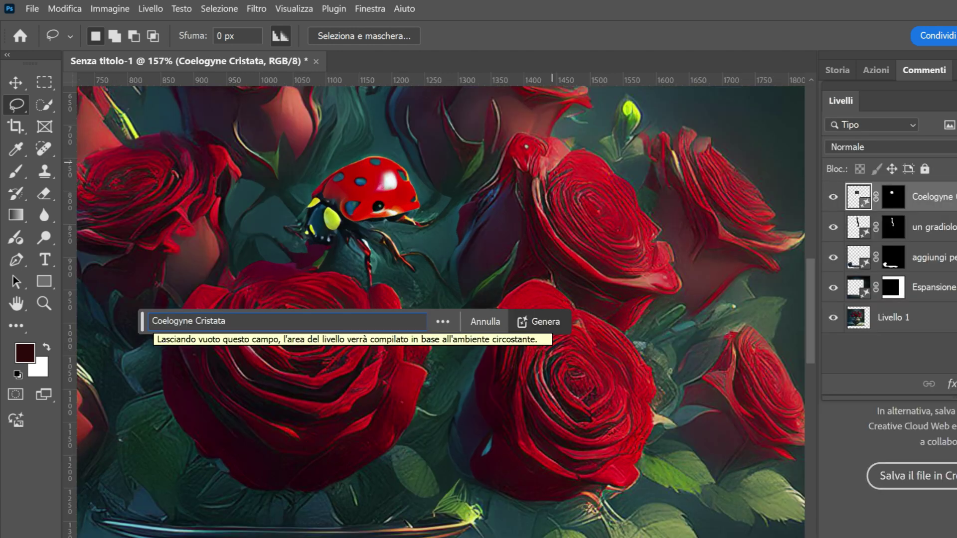
- Regenerate with 'orchidea bianca' and select the white yellow-centred flower variation
text(orchidea bianca)
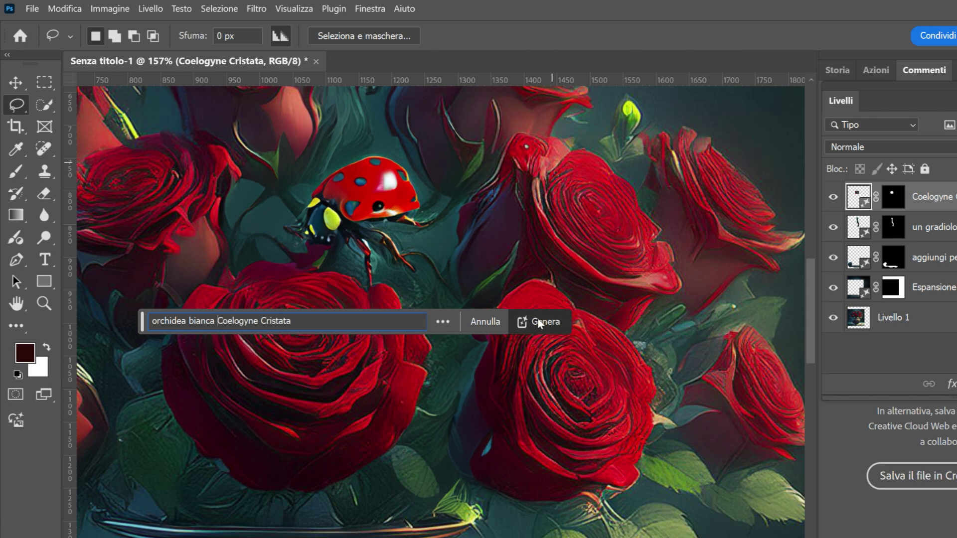
click(538, 320)
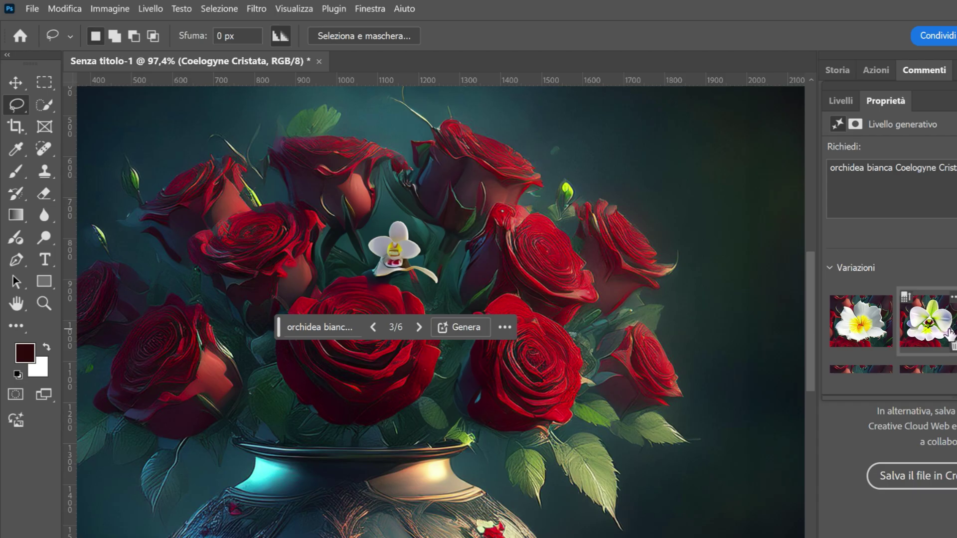
click(944, 333)
click(879, 328)
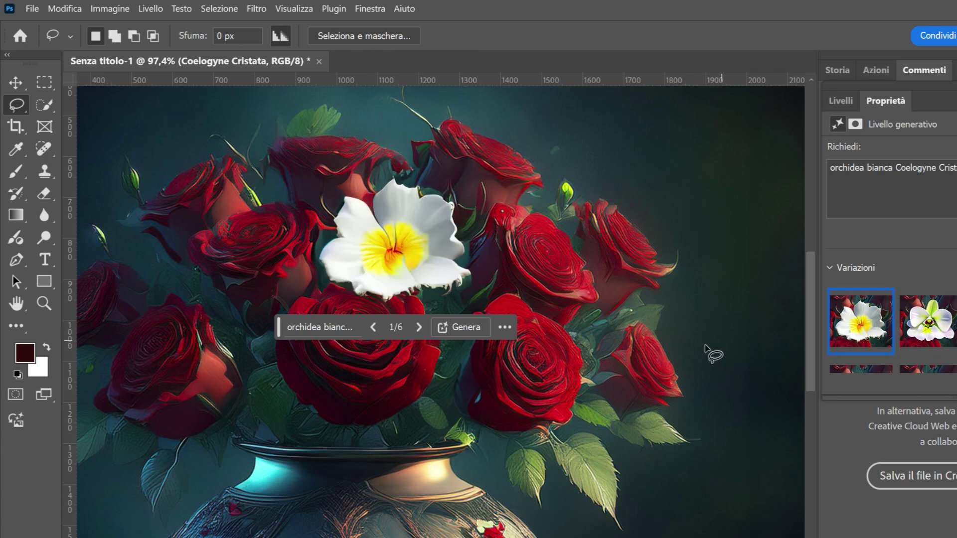
scroll(701, 355, down, 2)
scroll(701, 355, down, 1)
scroll(700, 355, down, 1)
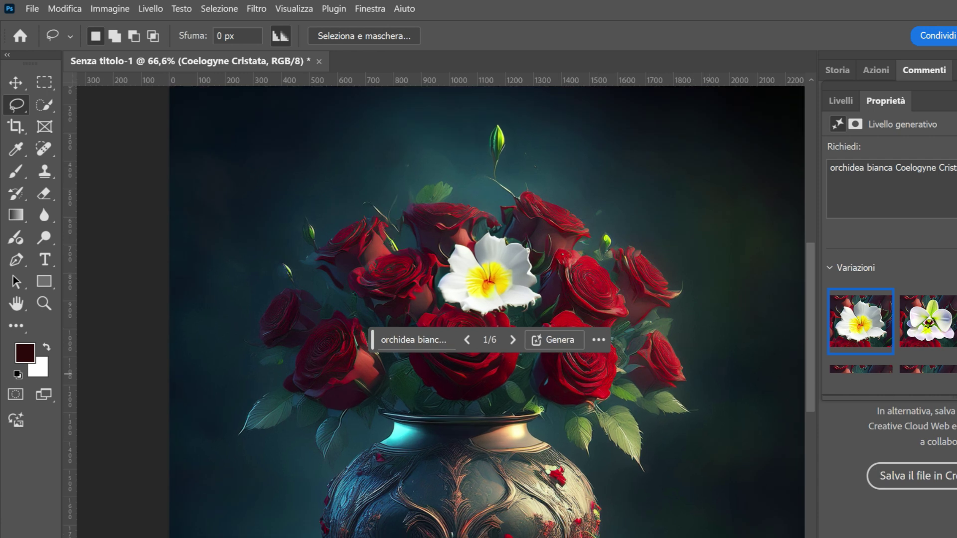
scroll(893, 309, down, 2)
scroll(120, 150, down, 1)
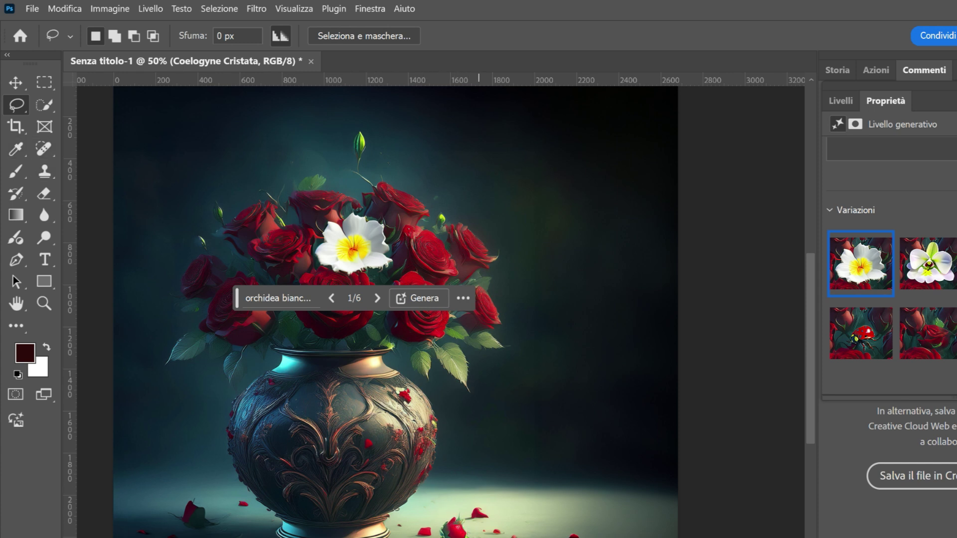
- Lasso the floor right of the vase and generate 'un bicchiere pieno di acqua'
drag(499, 527, 552, 536)
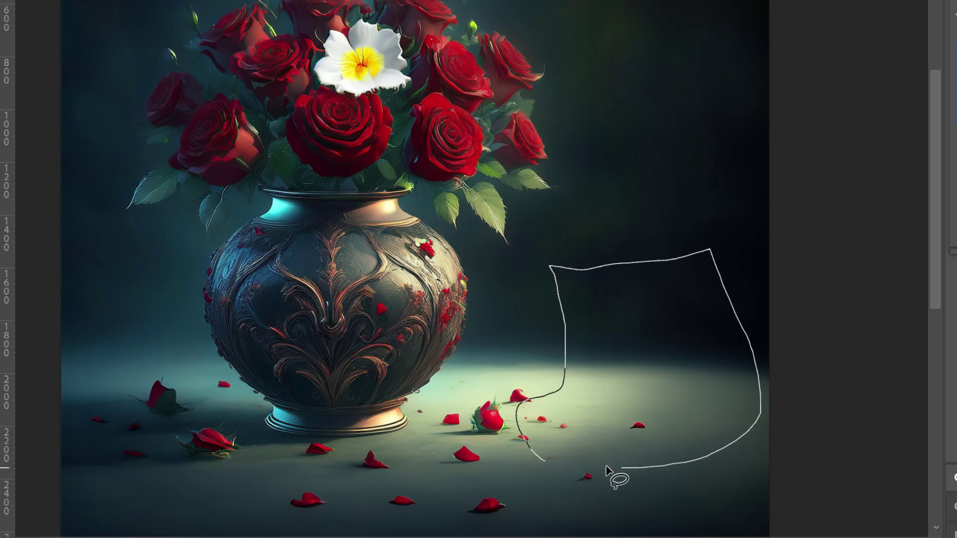
drag(606, 467, 613, 469)
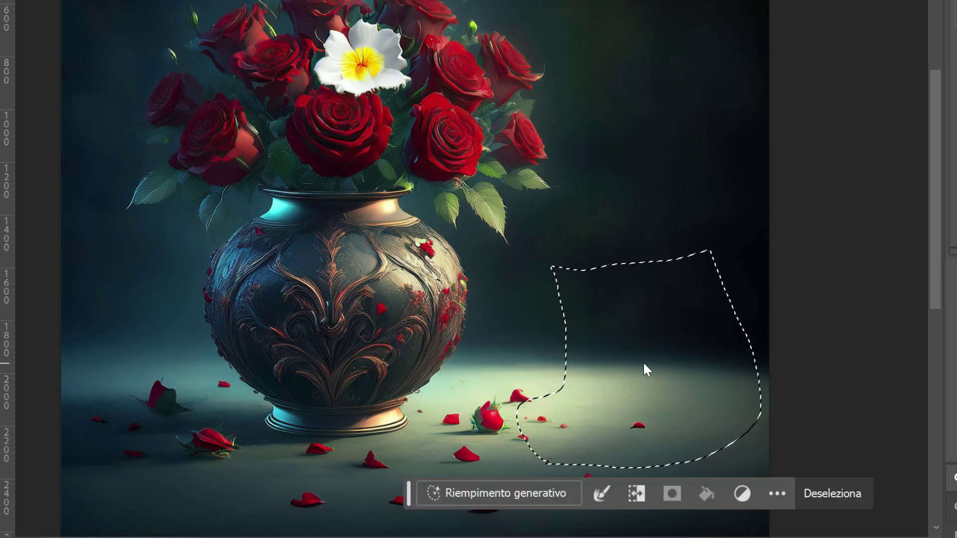
click(502, 491)
text(un bicchiere pieno di acqua)
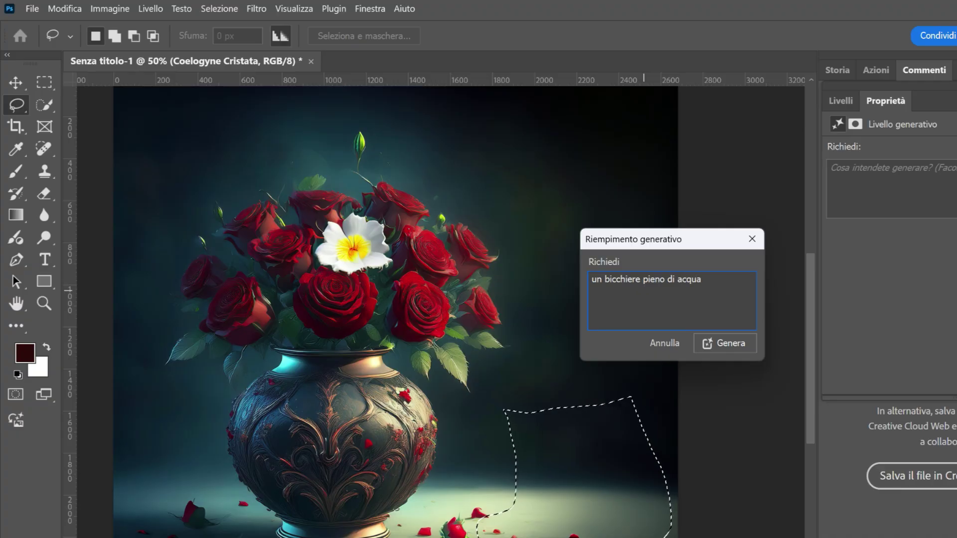
click(706, 343)
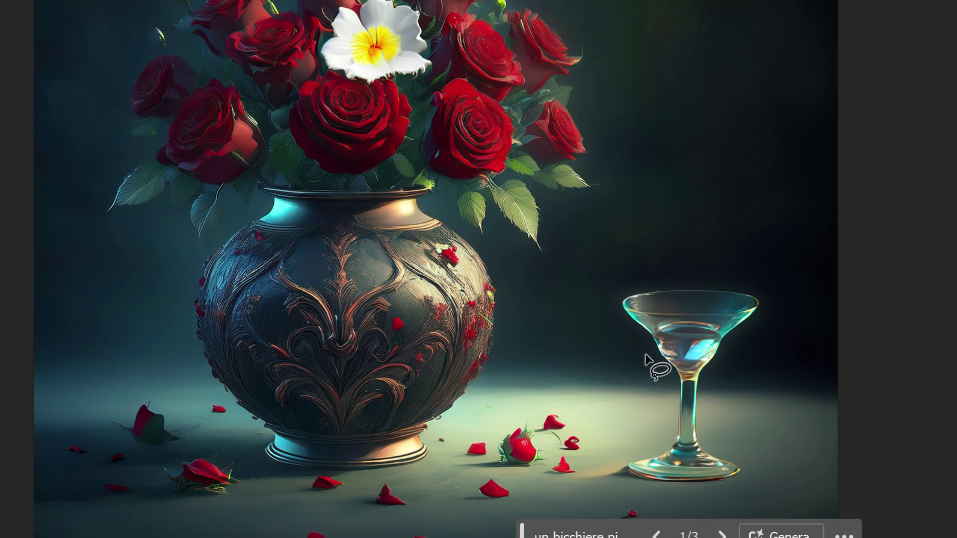
scroll(593, 235, down, 2)
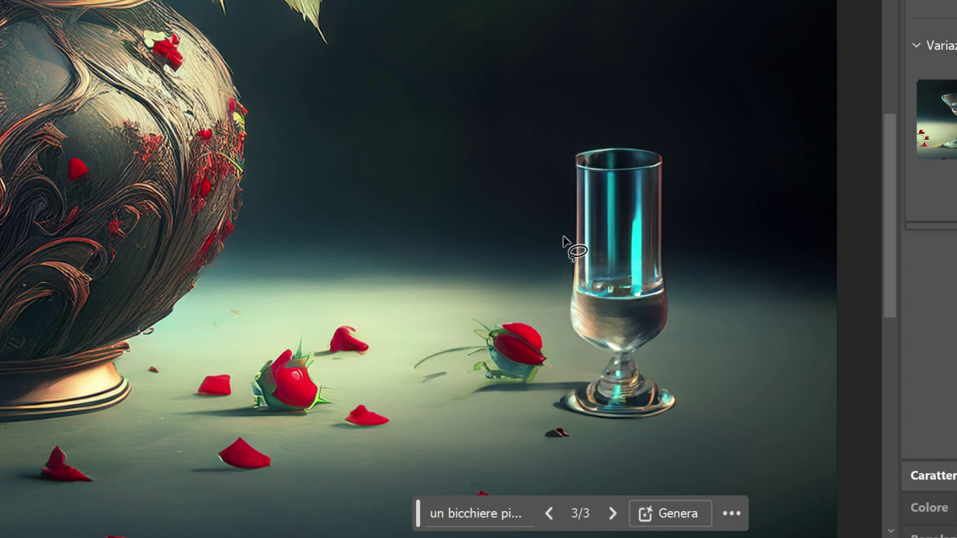
scroll(570, 236, down, 3)
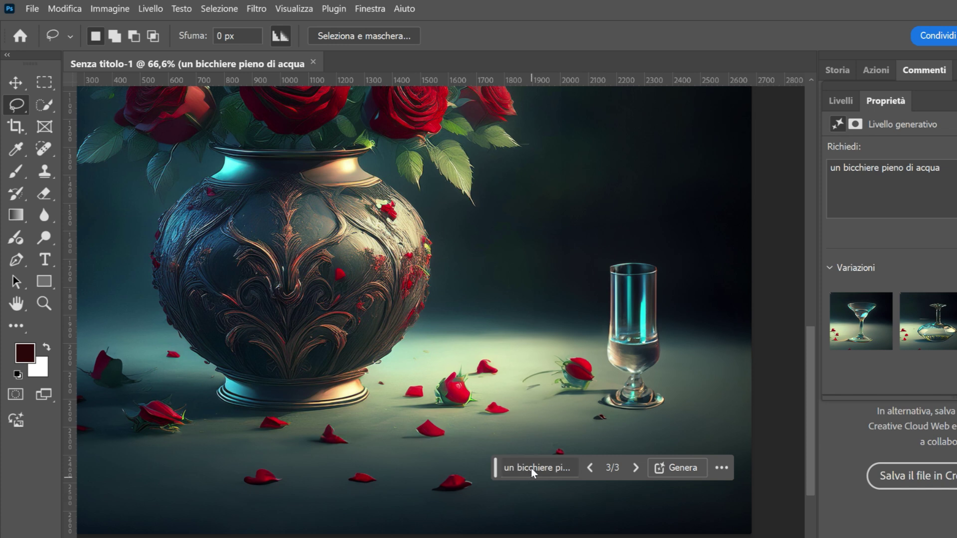
- Generate a 'tazzina da caffè' on the floor area before the glass
drag(521, 375, 523, 375)
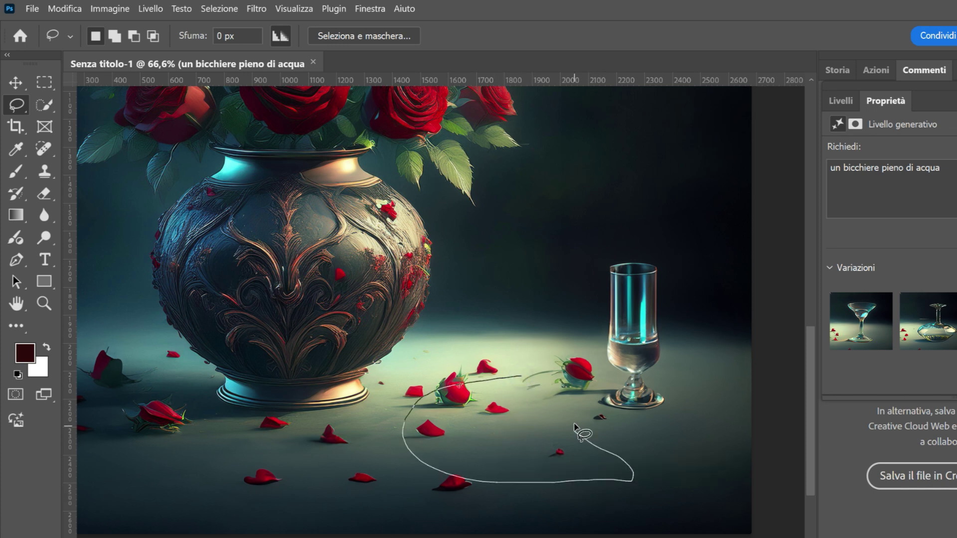
text(tazzina da caffè)
click(690, 503)
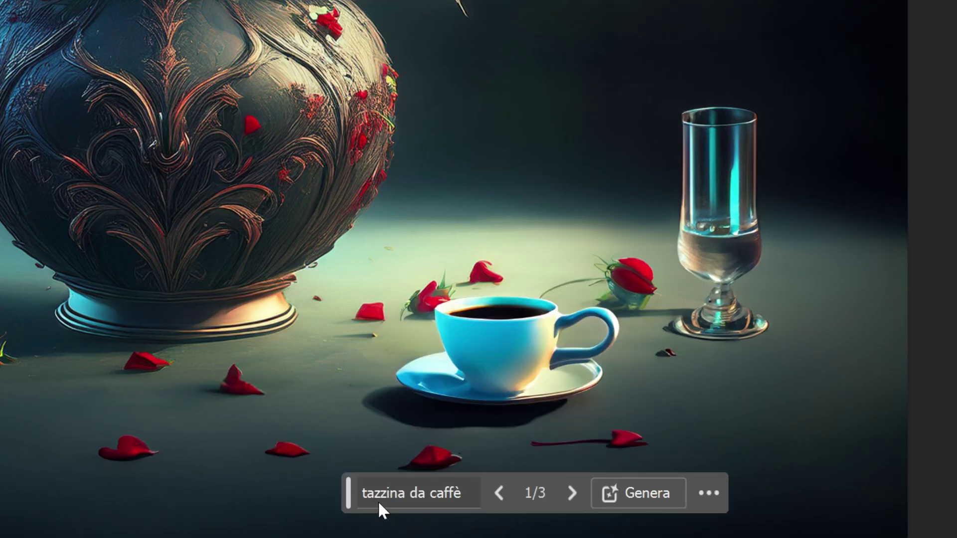
click(572, 493)
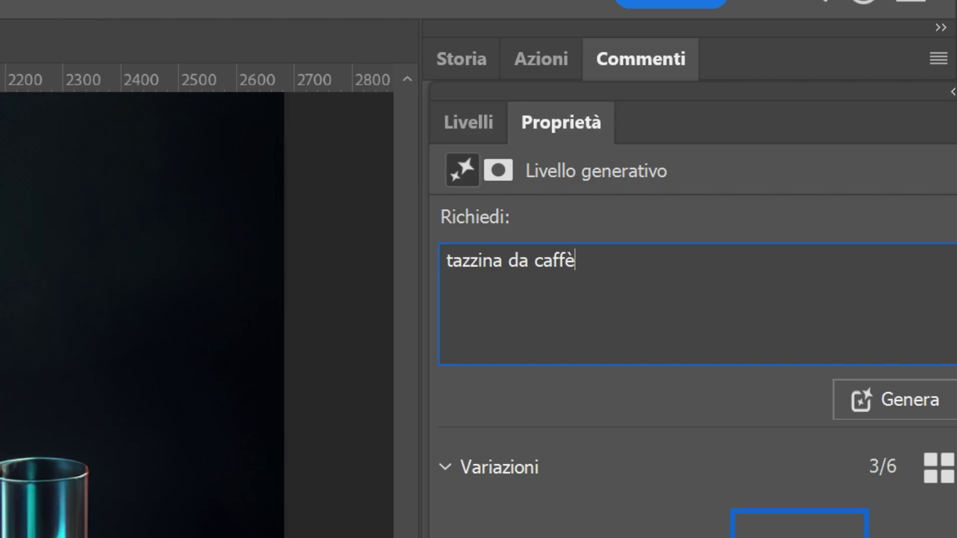
- Add 'in ceramica decorata' to the prompt and pick the red-glazed saucer variation
text(in ceramica decorata)
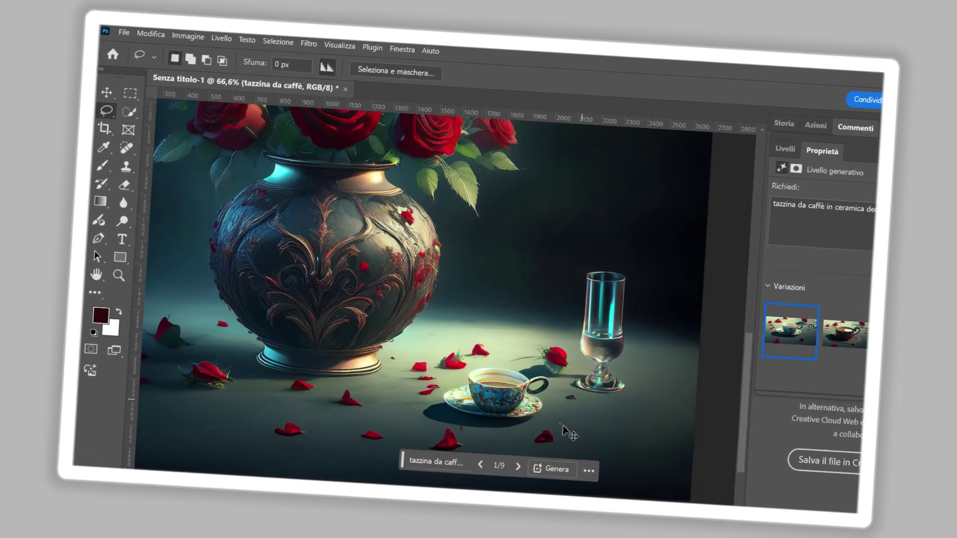
scroll(591, 451, up, 5)
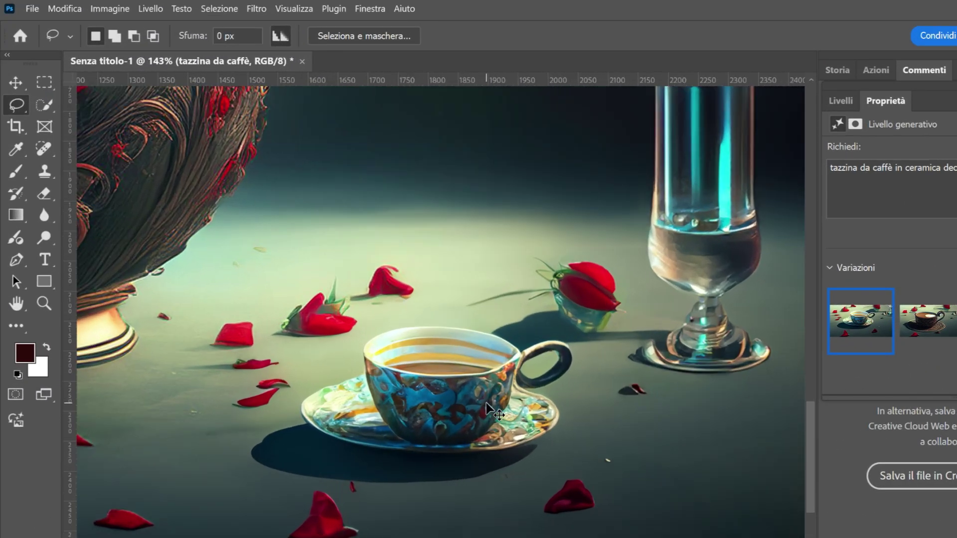
scroll(486, 403, up, 2)
click(920, 322)
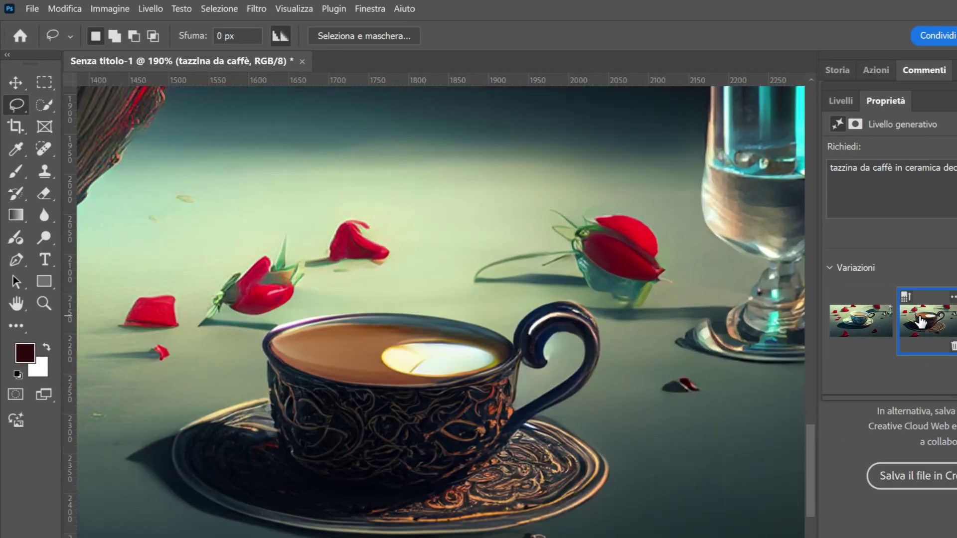
click(955, 322)
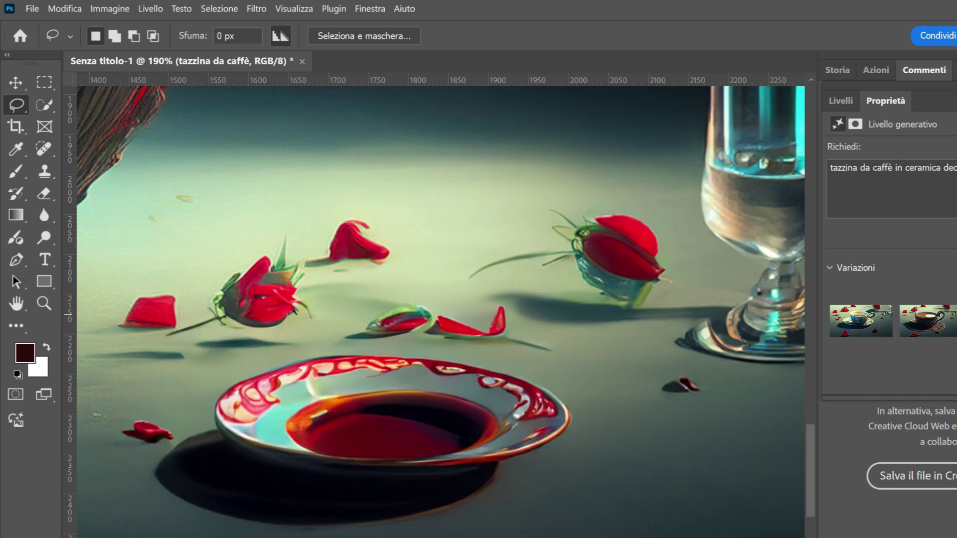
scroll(636, 353, down, 2)
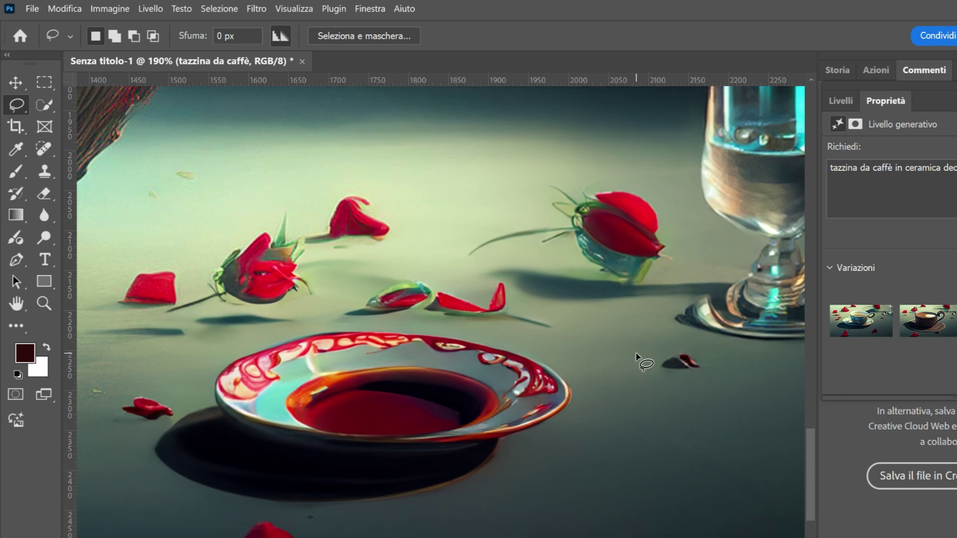
scroll(636, 353, down, 2)
scroll(636, 353, down, 1)
scroll(636, 353, down, 2)
scroll(636, 353, down, 1)
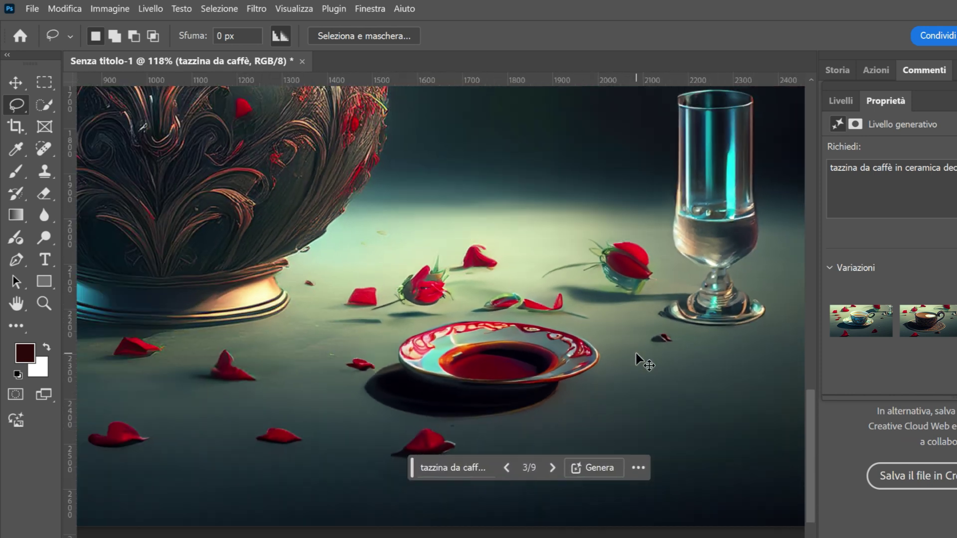
scroll(636, 353, down, 2)
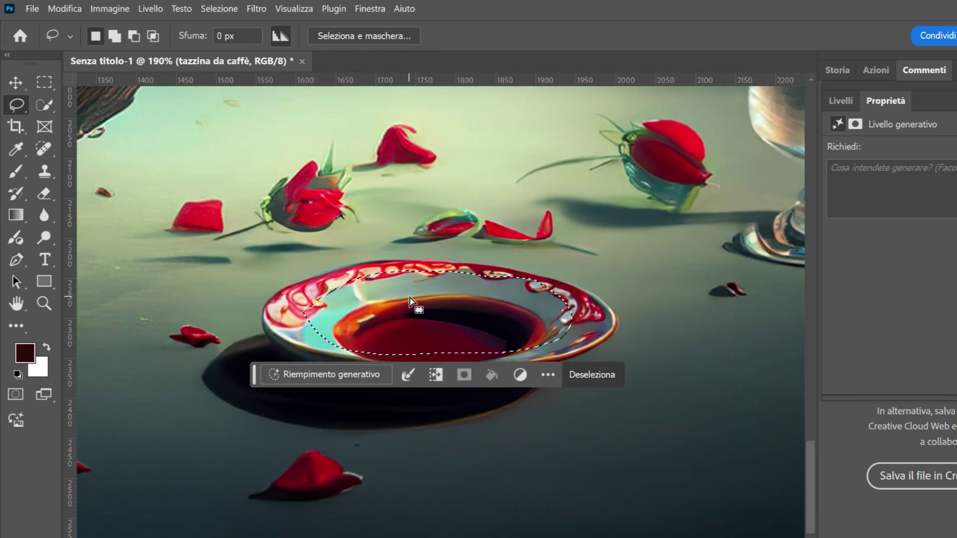
- Generative-fill the saucer selection with the prompt 'More, lamponi e fragole'
right_click(410, 299)
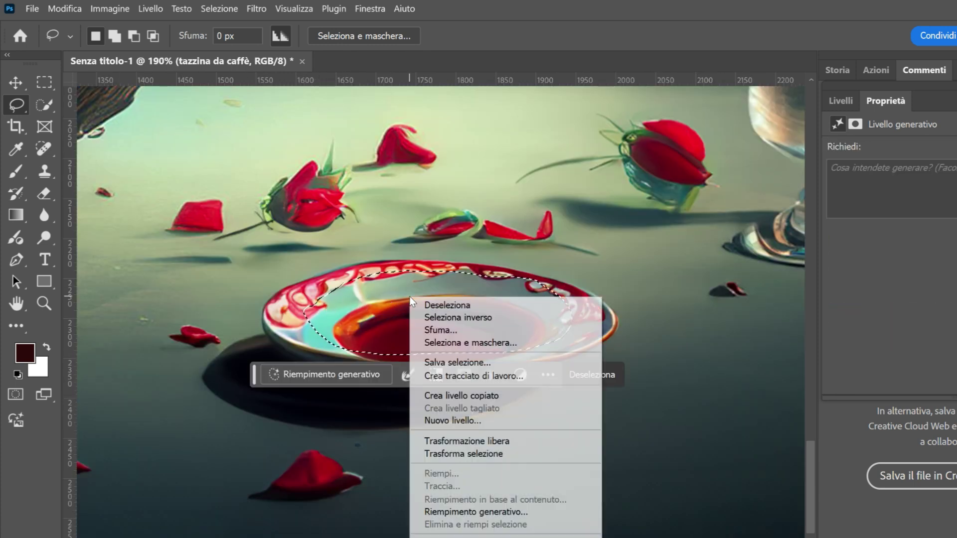
click(345, 378)
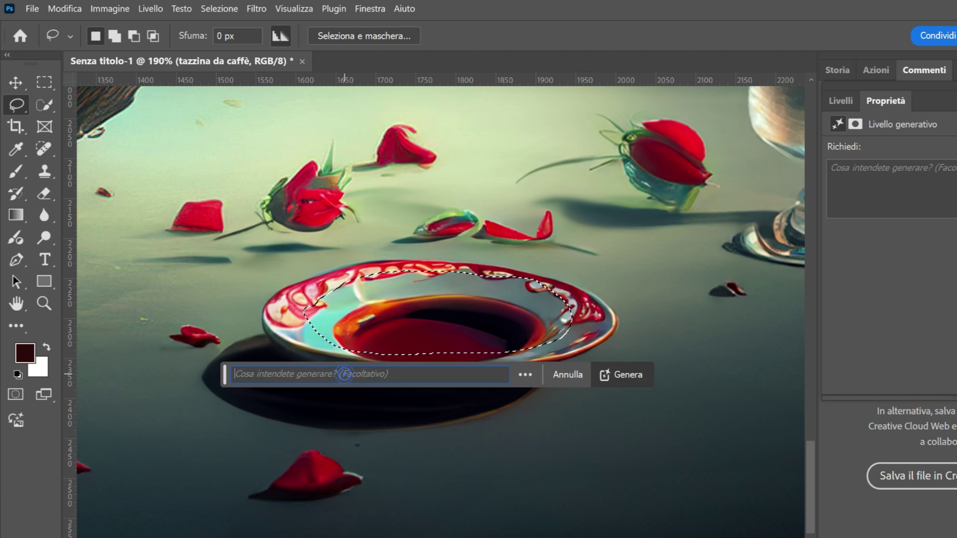
text(More)
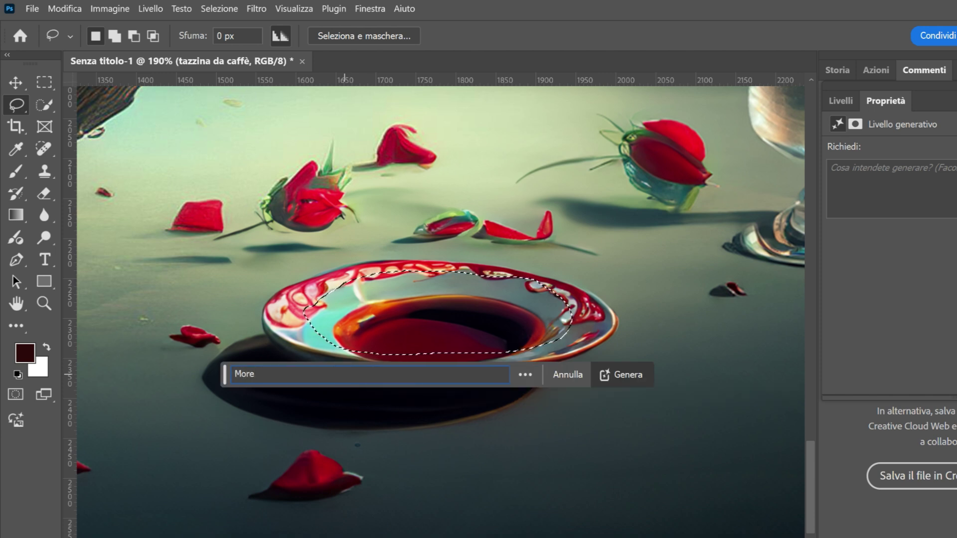
text(, lamponi e fragole)
click(606, 375)
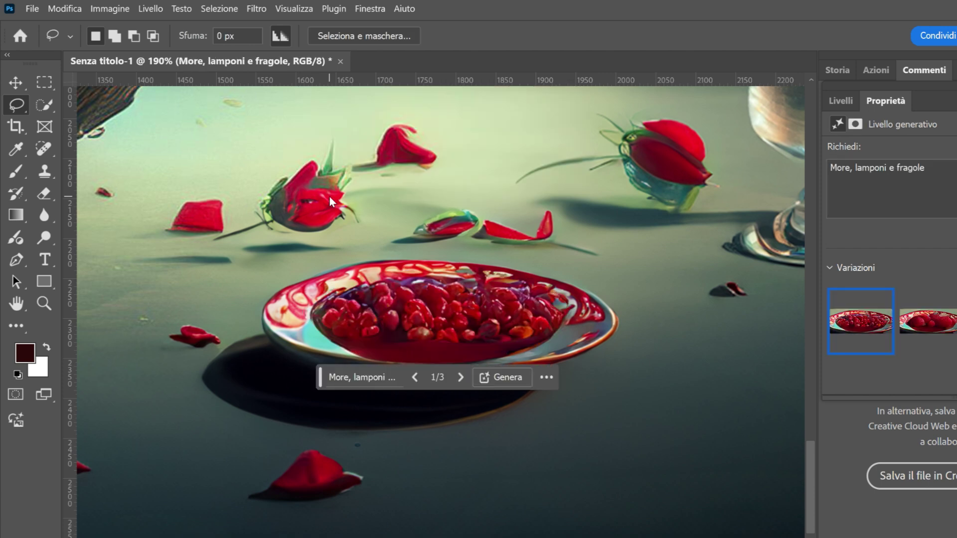
- Compare the three berry variations in Properties
mouse_move(861, 321)
click(919, 327)
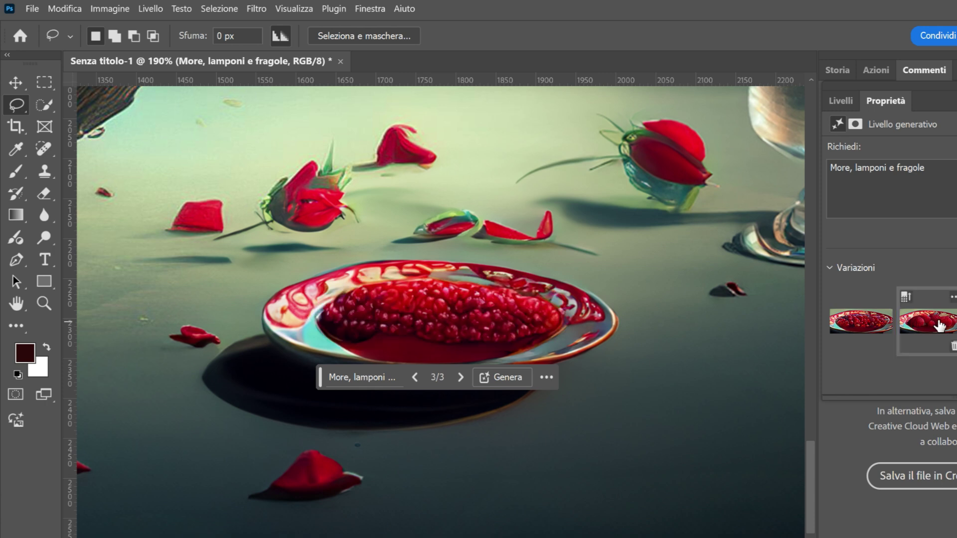
click(856, 325)
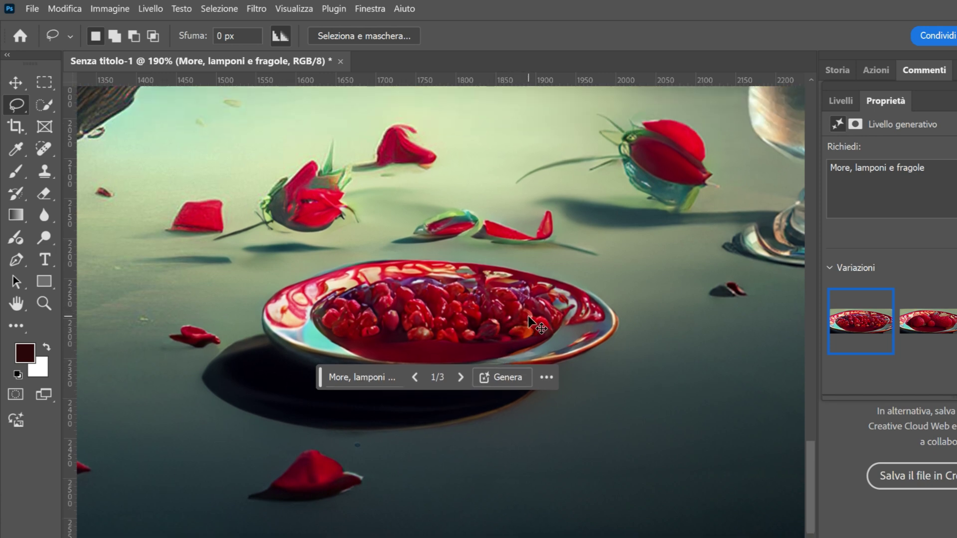
scroll(533, 327, right, 3)
click(928, 322)
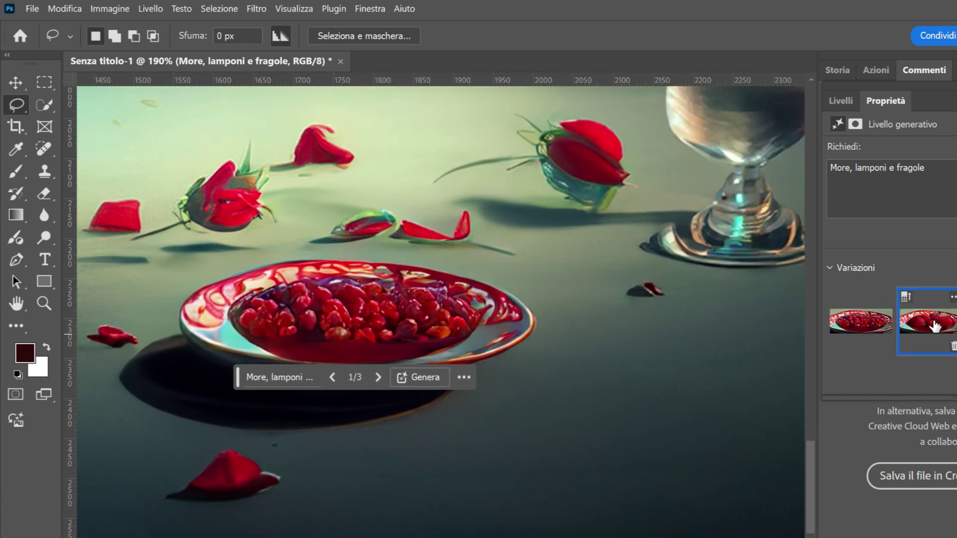
scroll(549, 329, down, 2)
scroll(547, 329, down, 5)
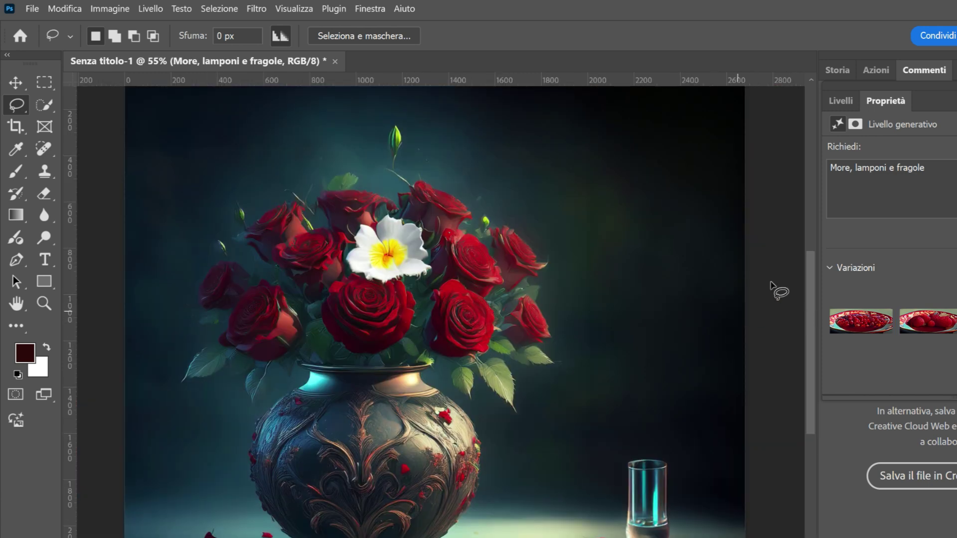
- In the Livelli panel, select the Espansione generativa layer, then More, lamponi e fragole
click(844, 104)
scroll(751, 419, down, 2)
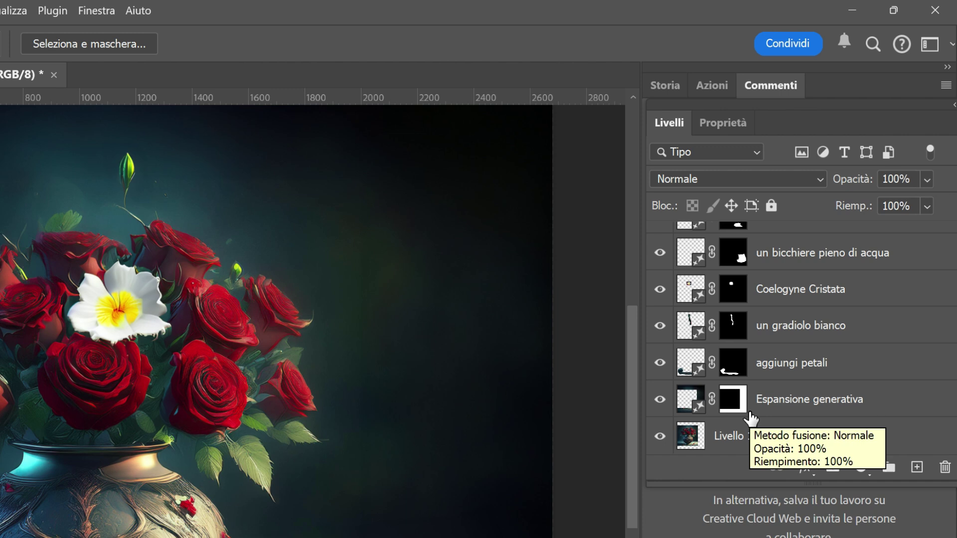
click(773, 405)
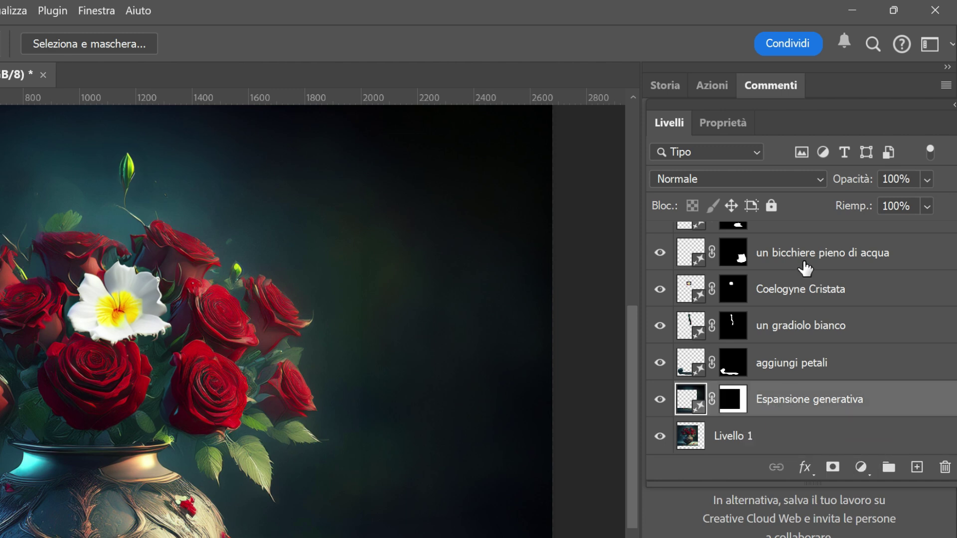
scroll(843, 299, up, 1)
scroll(845, 309, up, 1)
click(835, 245)
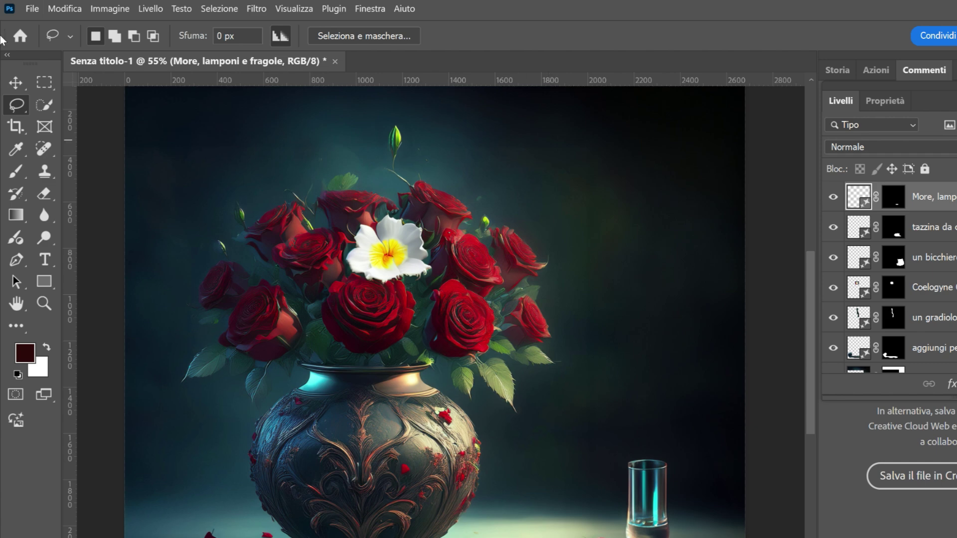
- With the Move tool on the Coelogyne Cristata layer, drag the white flower toward the glass
click(16, 82)
click(834, 258)
click(834, 289)
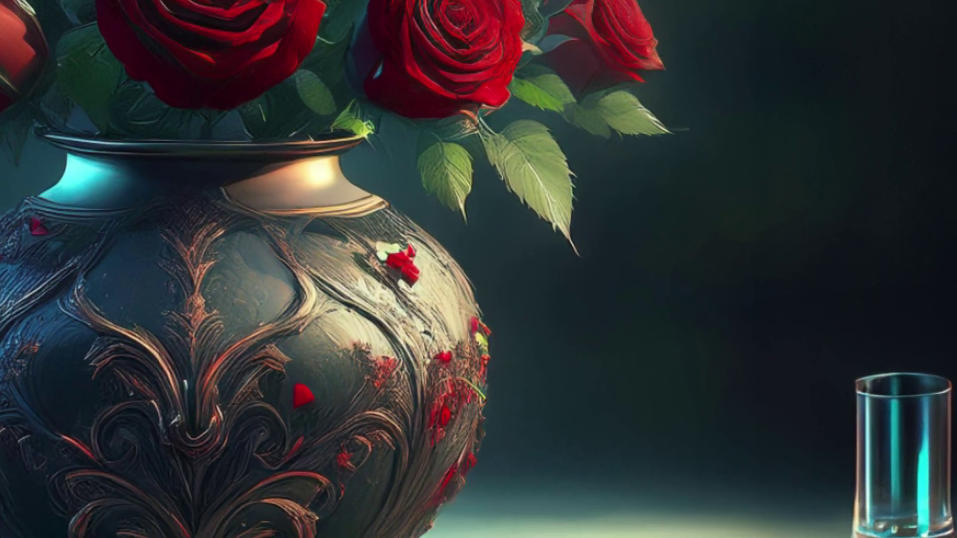
mouse_move(344, 80)
mouse_down()
mouse_move(666, 4)
mouse_move(579, 264)
mouse_move(682, 169)
mouse_up()
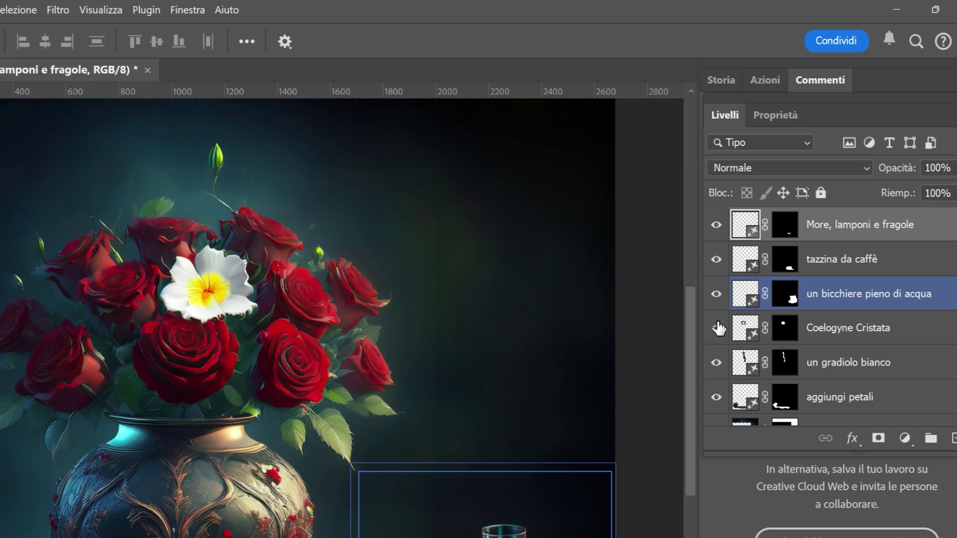
click(718, 327)
mouse_move(209, 283)
mouse_down()
mouse_move(576, 461)
mouse_move(545, 401)
mouse_move(394, 255)
mouse_up()
- Duplicate the Coelogyne Cristata white flower layer
right_click(950, 348)
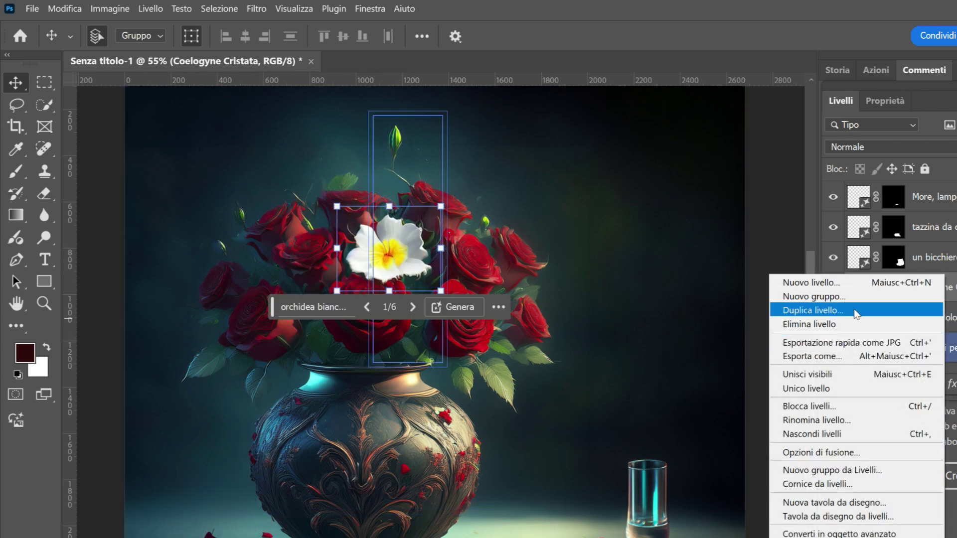
click(813, 310)
click(432, 280)
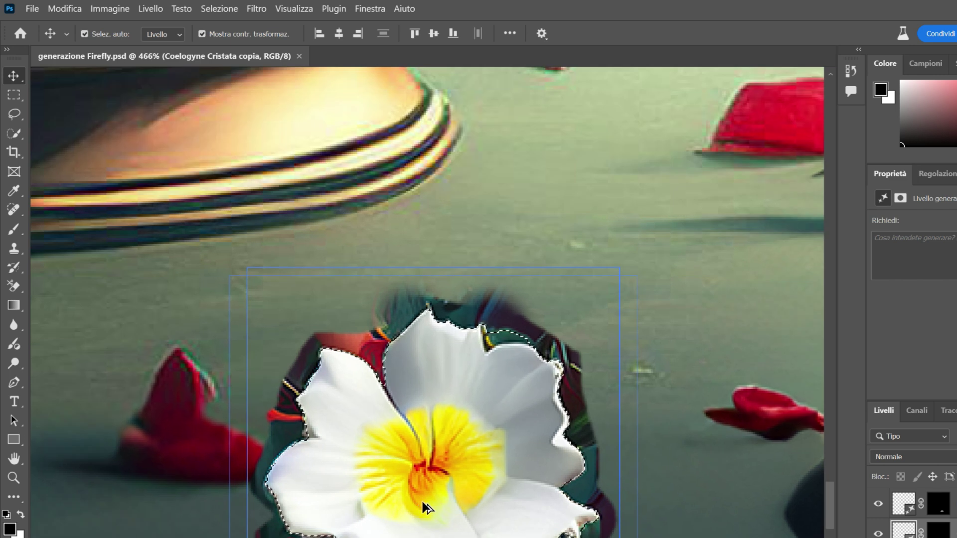
scroll(426, 507, up, 3)
- Paint out the dark fringe around the copied white flower with the Brush tool
click(14, 229)
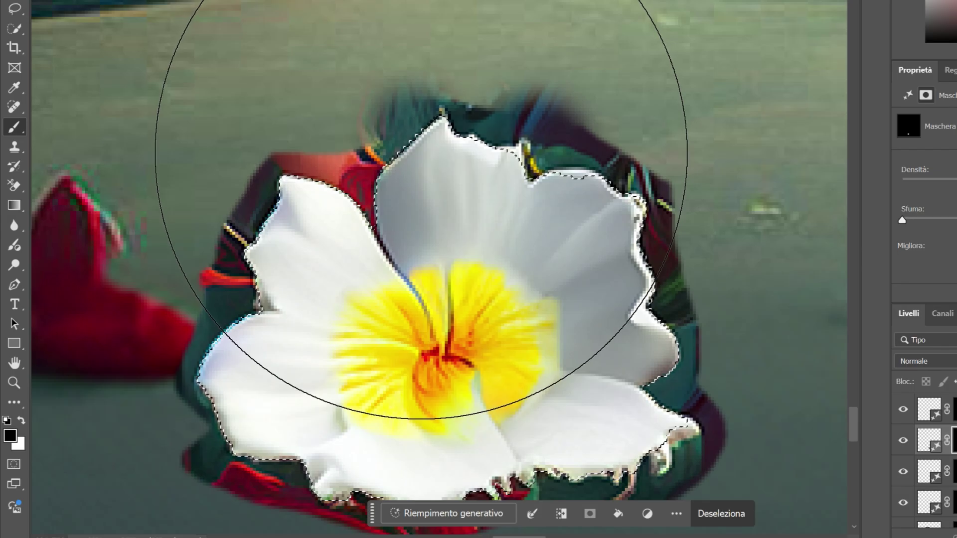
mouse_move(422, 155)
mouse_down()
mouse_move(385, 139)
mouse_move(353, 364)
mouse_move(524, 427)
mouse_up()
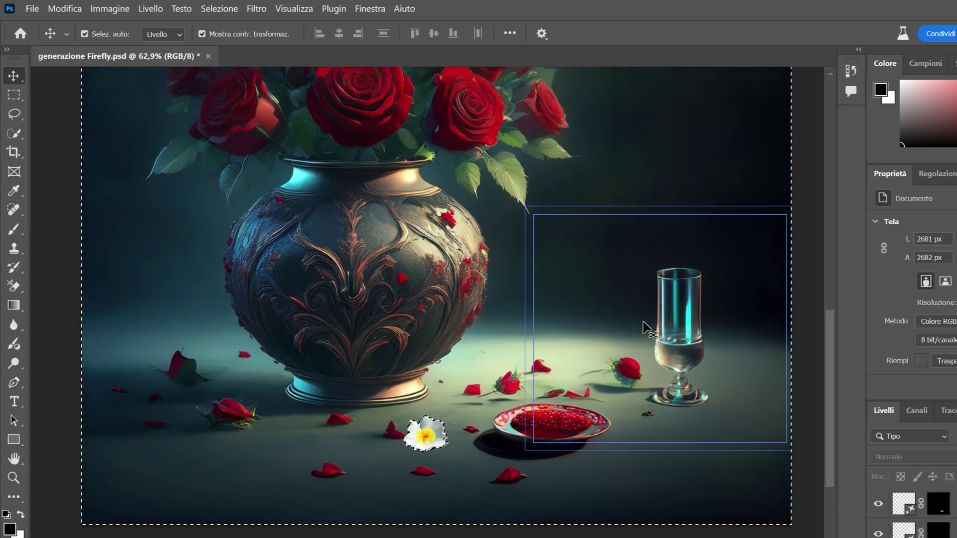
scroll(647, 329, up, 2)
scroll(643, 328, down, 3)
scroll(644, 328, up, 2)
- Drag the floating generation bar off the still life image
scroll(646, 330, up, 1)
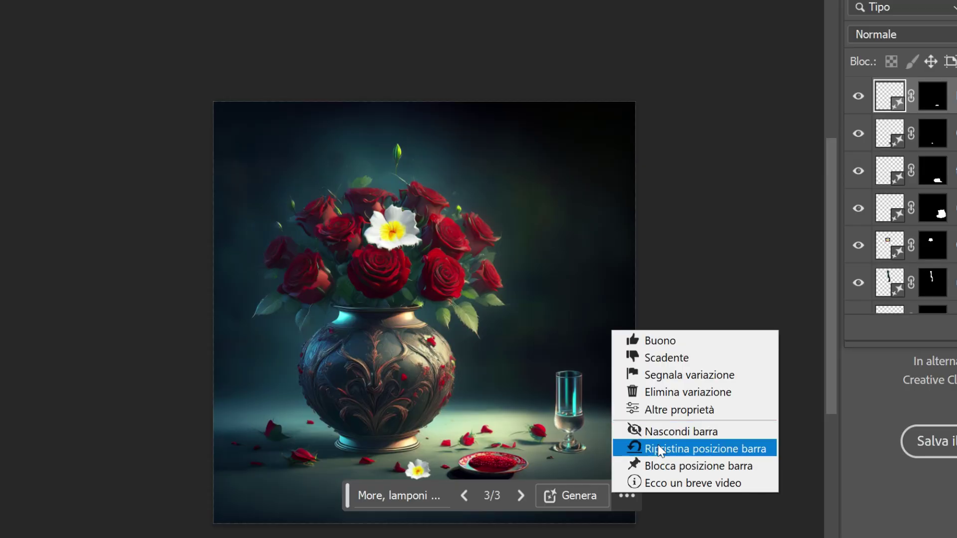
click(650, 447)
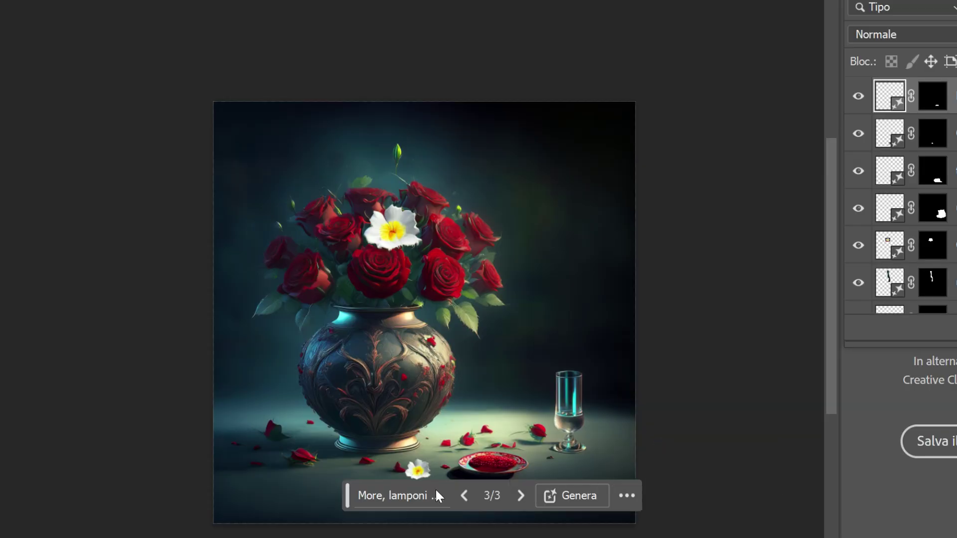
drag(345, 495, 336, 508)
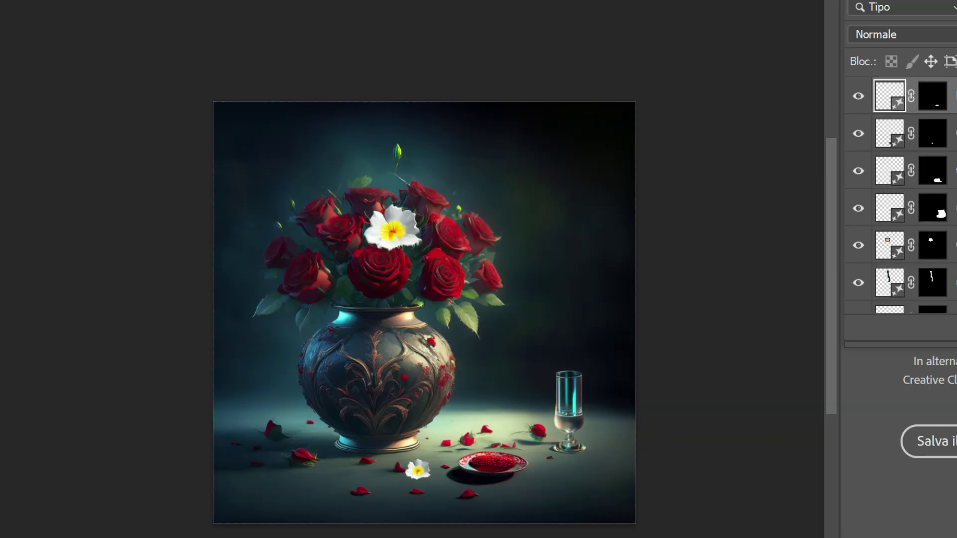